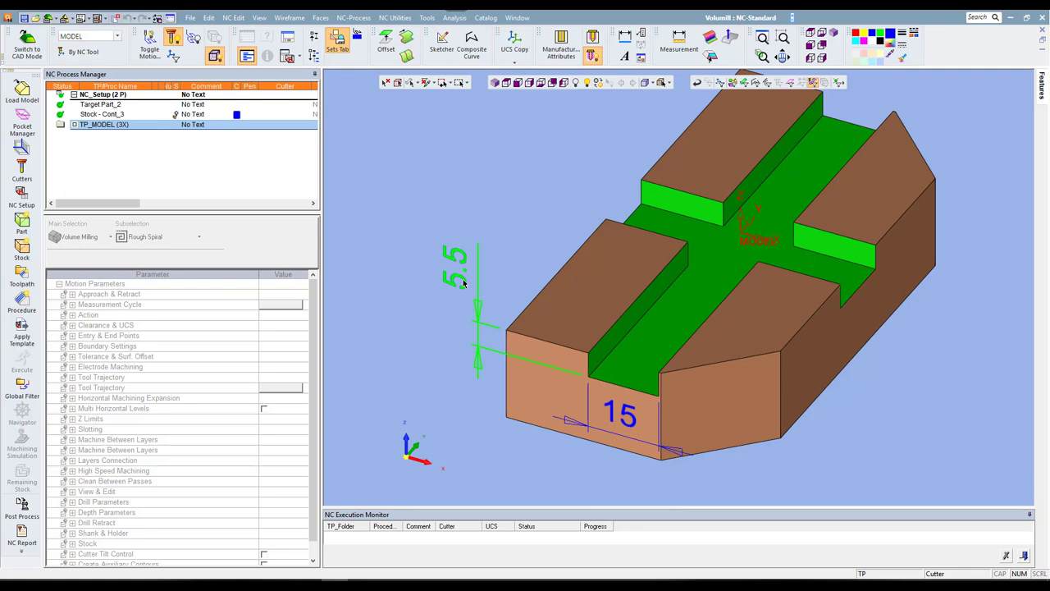
Preview the cutter at the front slot floor, then close the cutters and holders window
left_click(22, 174)
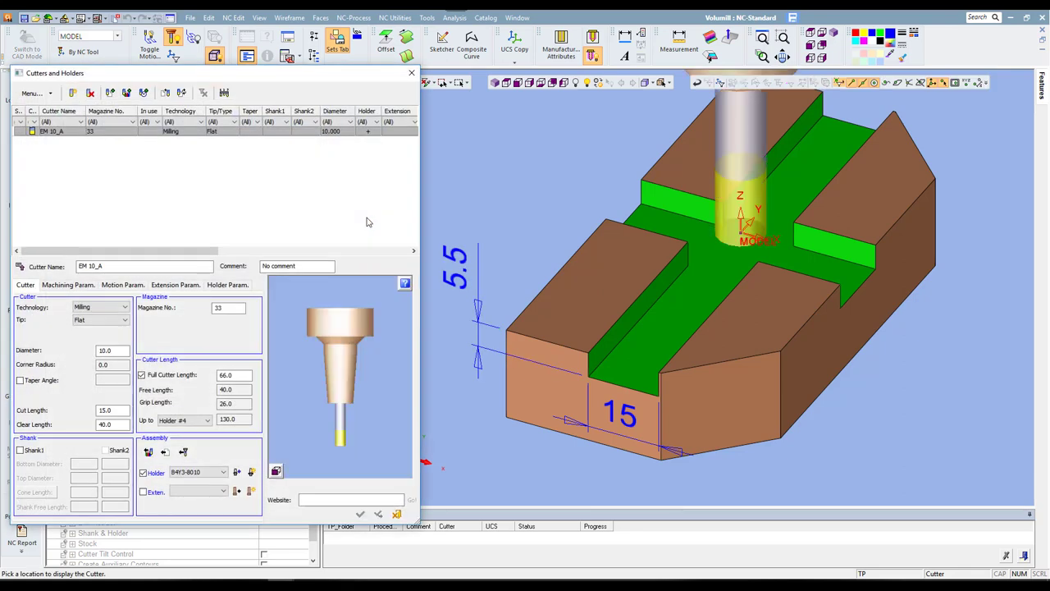
left_click(623, 385)
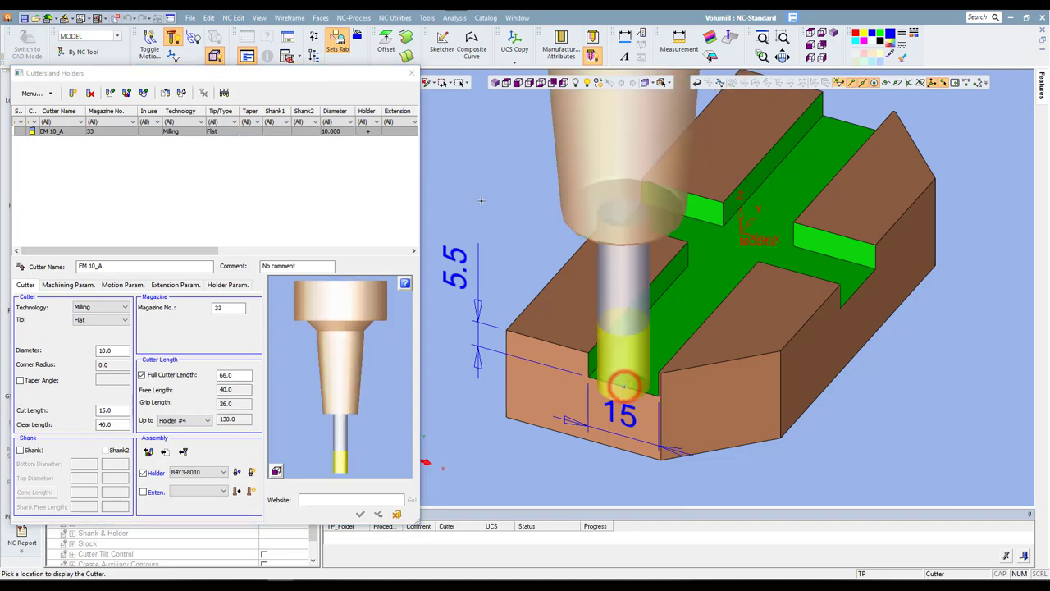
left_click(554, 234)
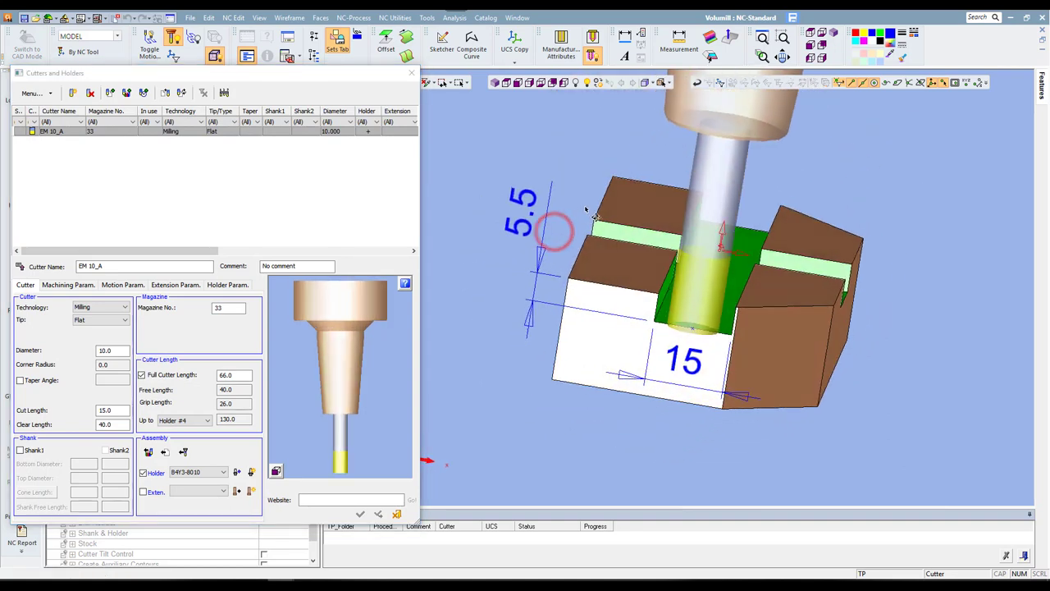
left_click(411, 73)
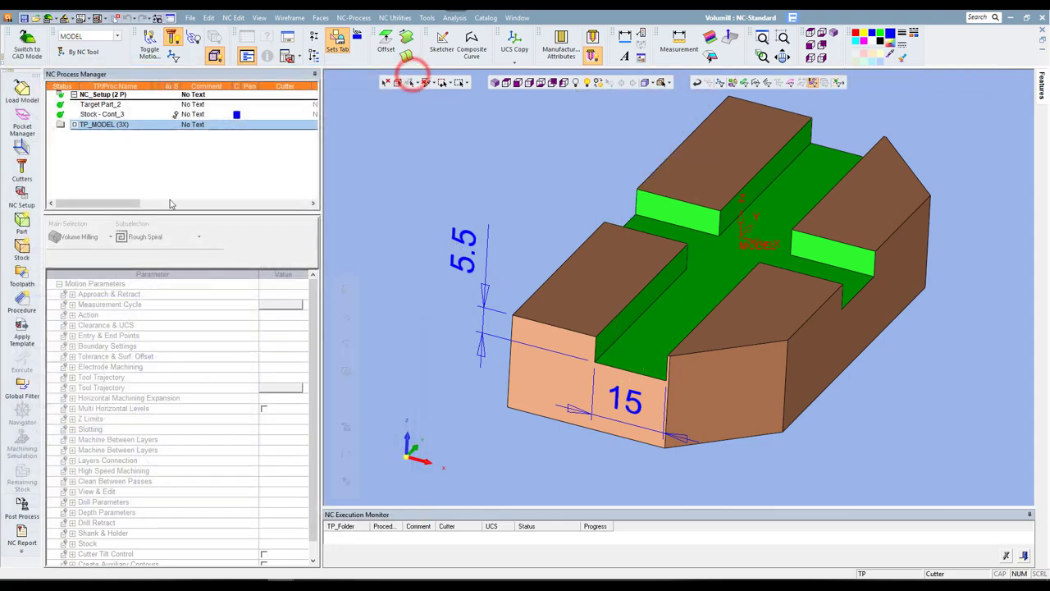
Start a Volumill Rough procedure and select all 20 displayed surfaces as part surfaces
left_click(22, 304)
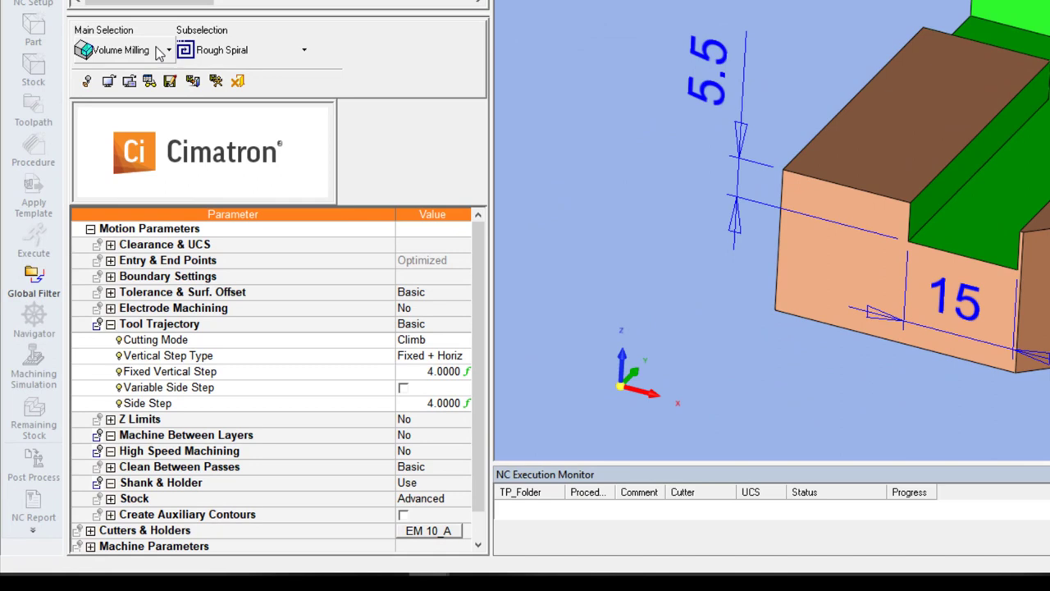
left_click(270, 49)
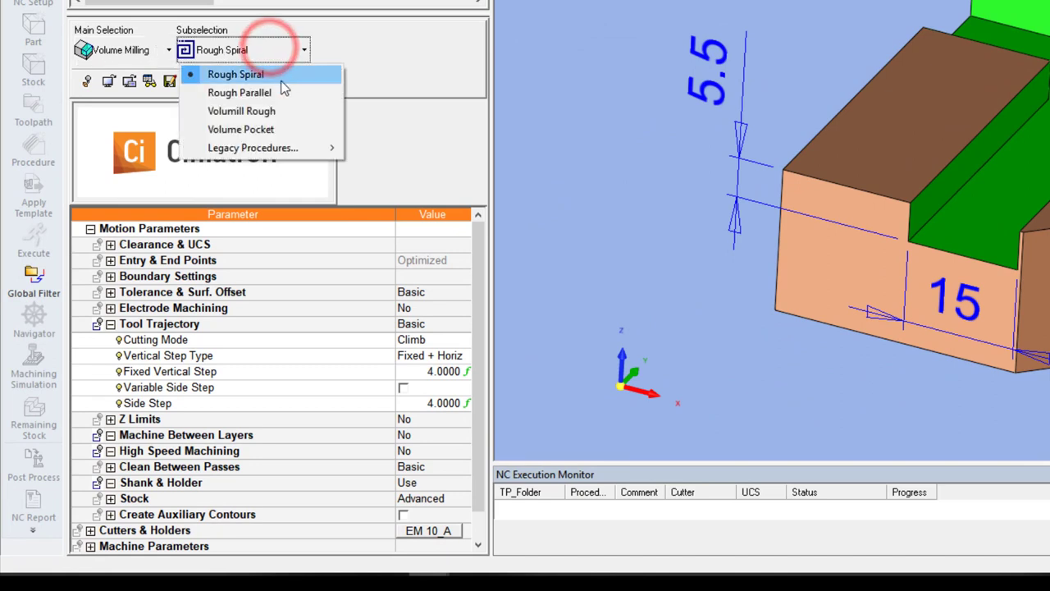
left_click(246, 111)
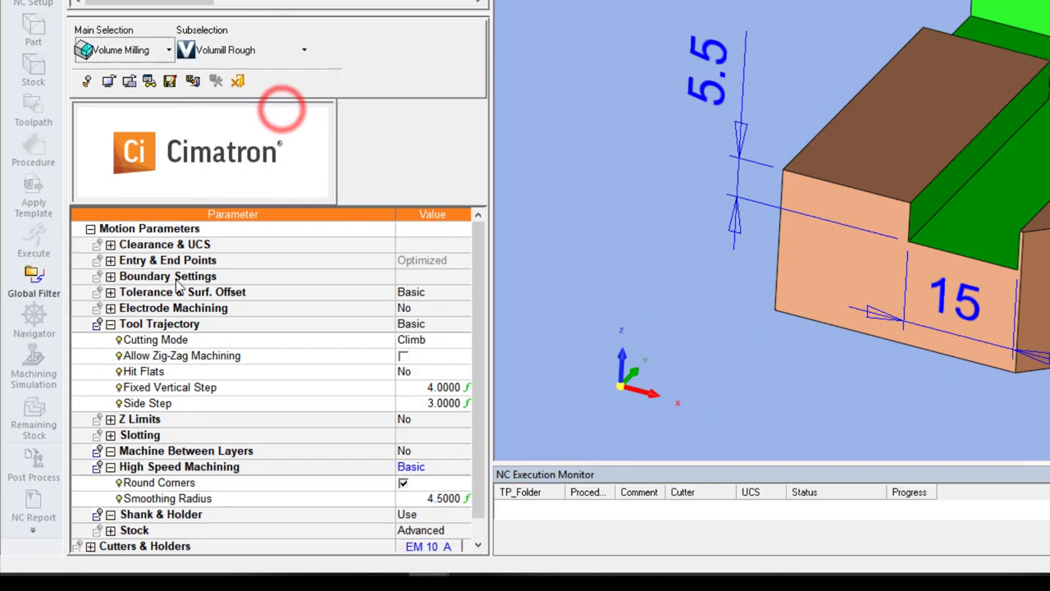
left_click(111, 324)
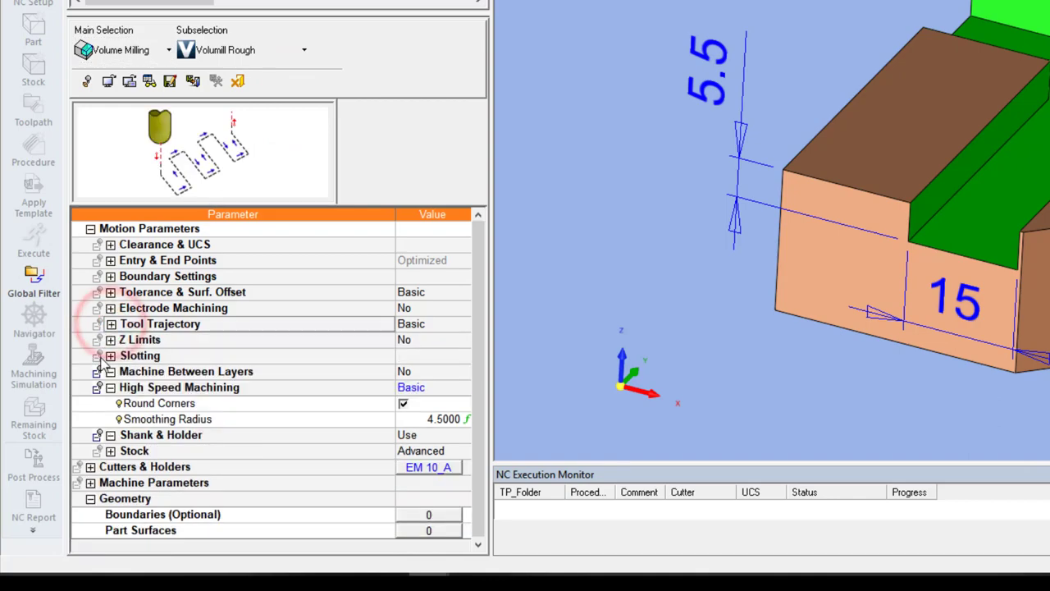
left_click(110, 388)
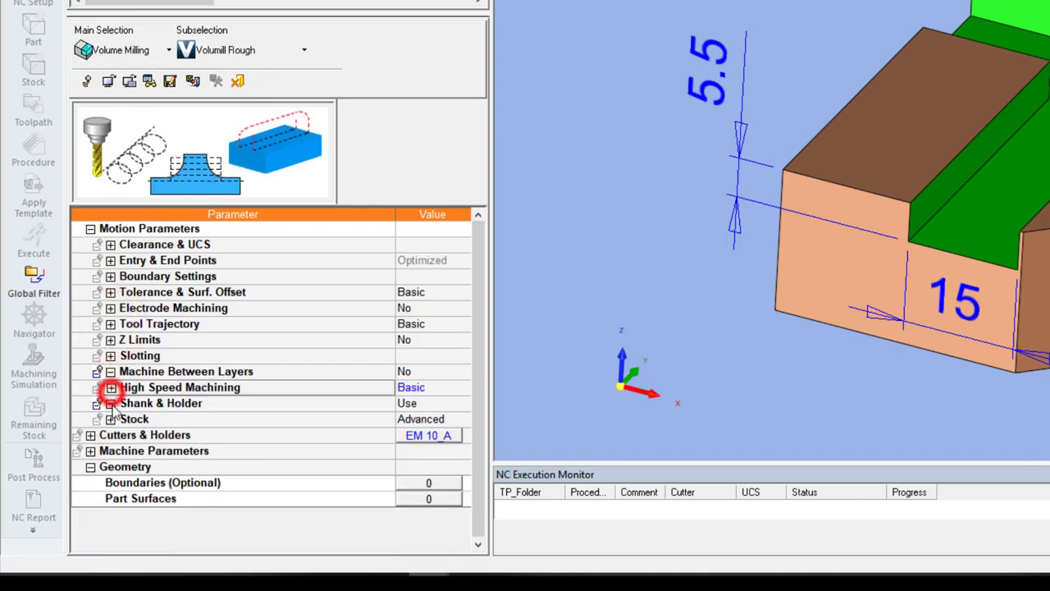
left_click(447, 500)
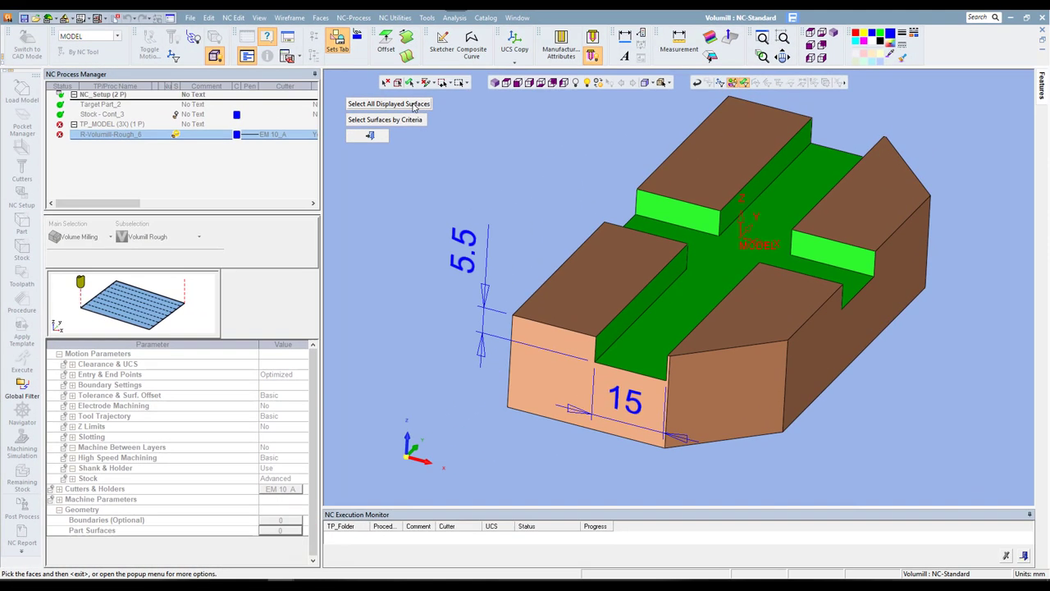
left_click(412, 105)
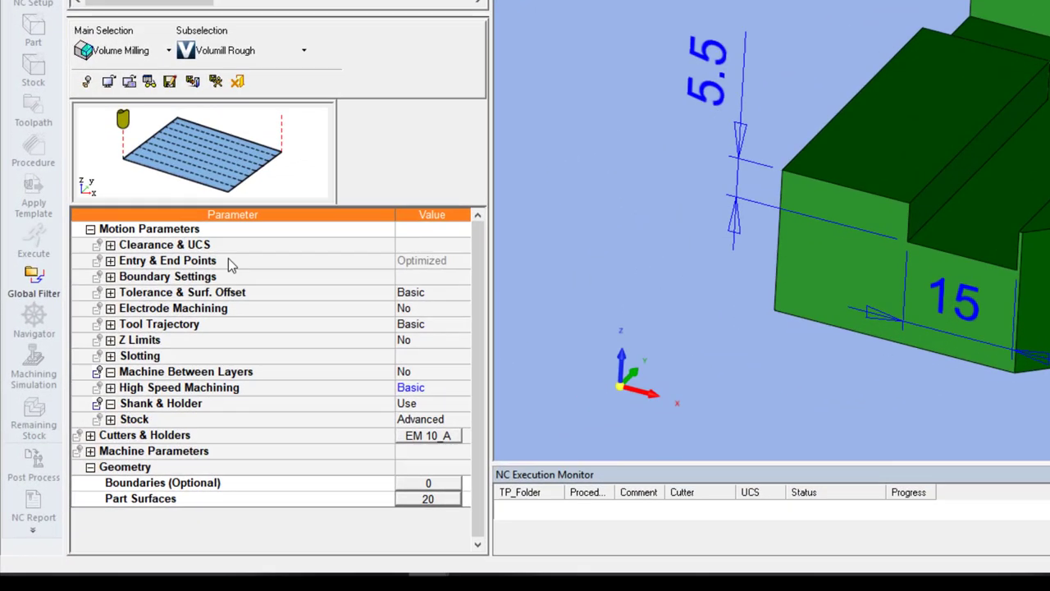
Set Internal Clearance to Optimized and Additional Safety Z to 2.0
left_click(110, 245)
left_click(416, 292)
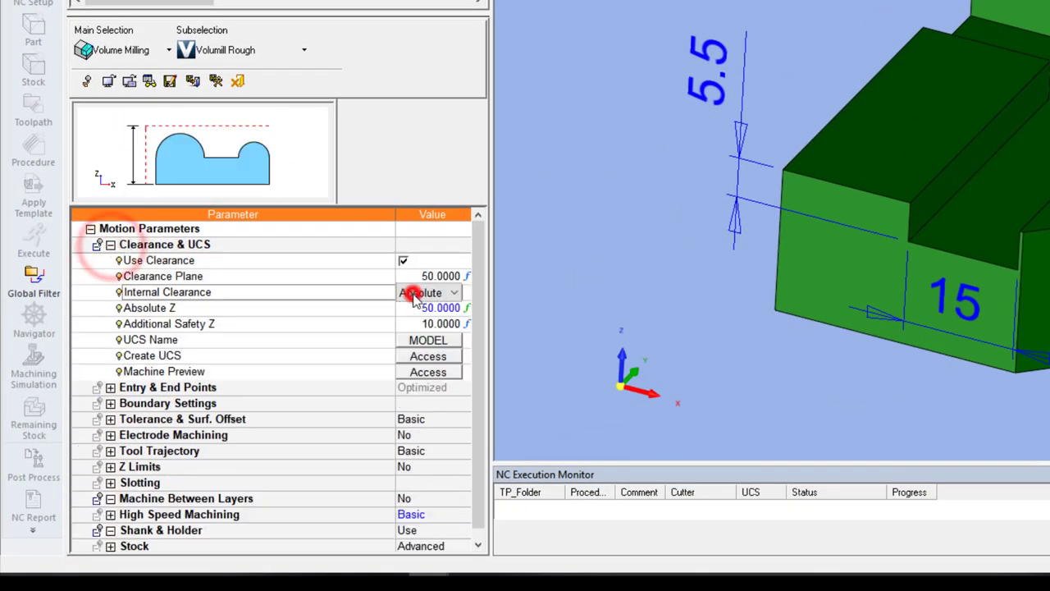
left_click(408, 310)
type("2")
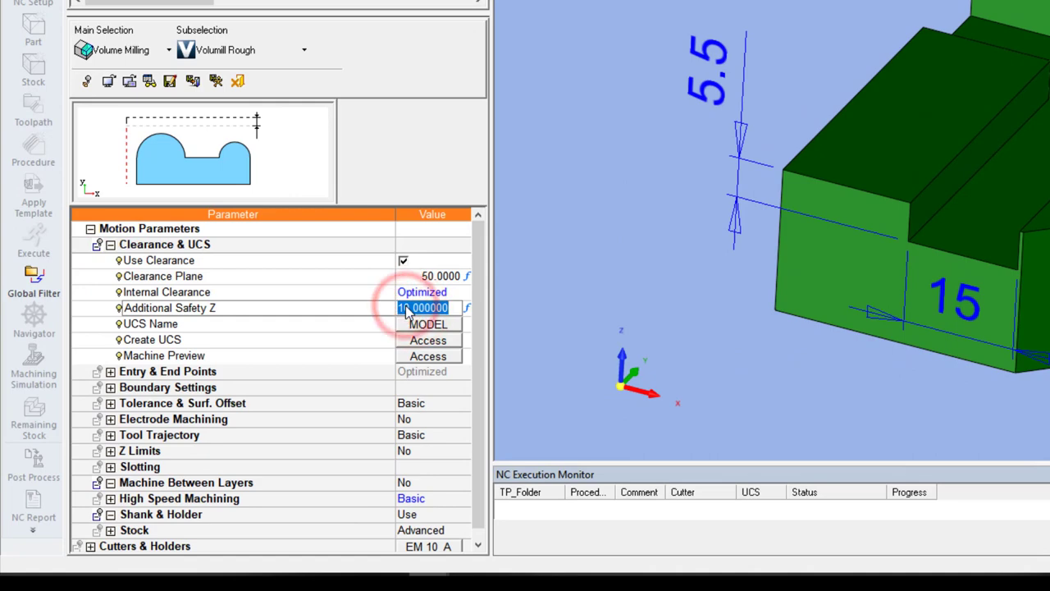
key("Return")
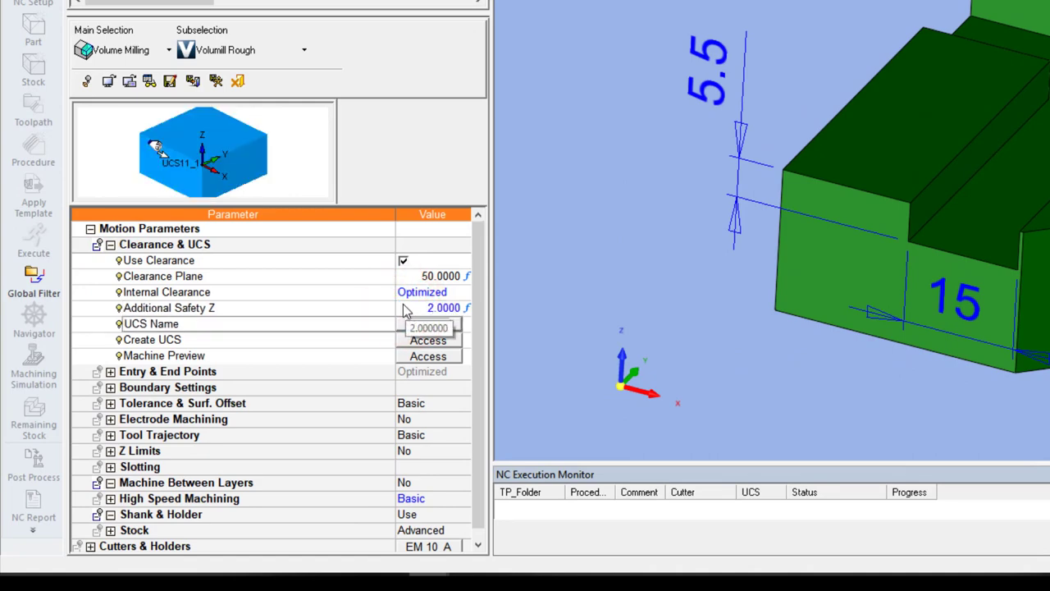
Set the Fixed Vertical Step in the Tool Trajectory settings to 5.5
left_click(110, 244)
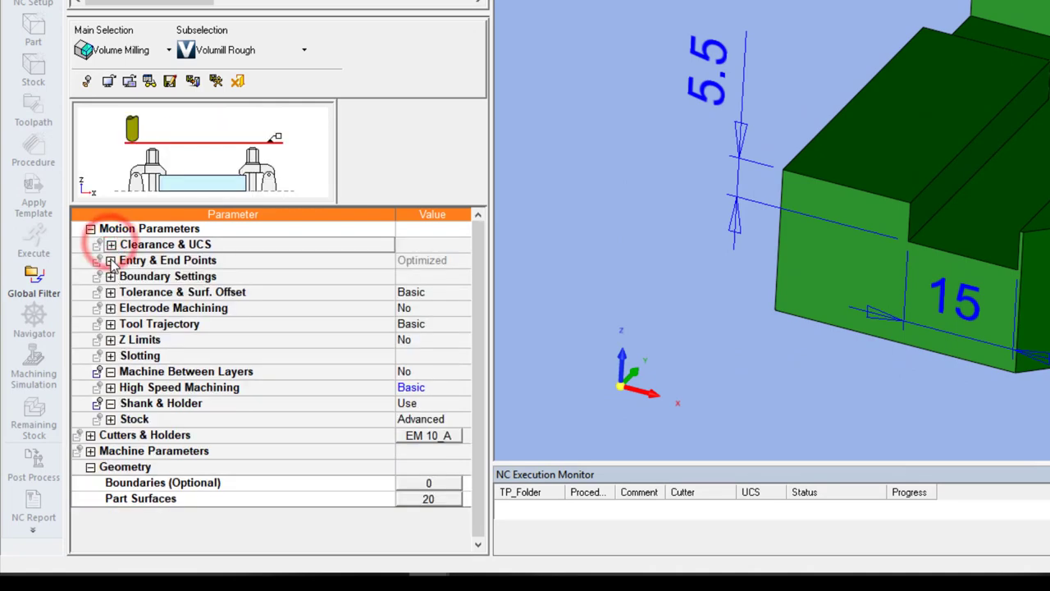
left_click(110, 260)
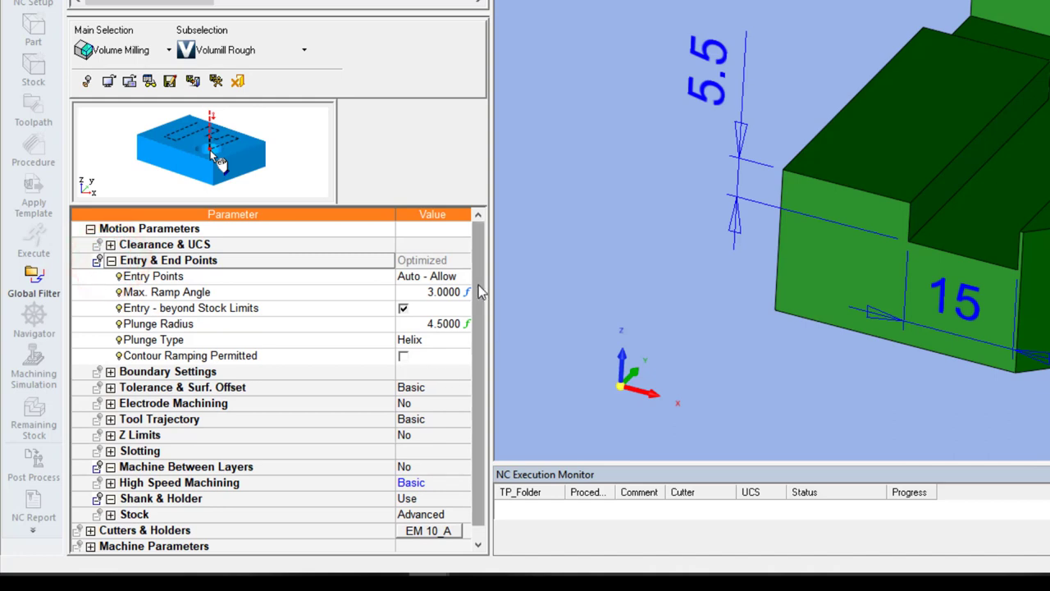
left_click(109, 260)
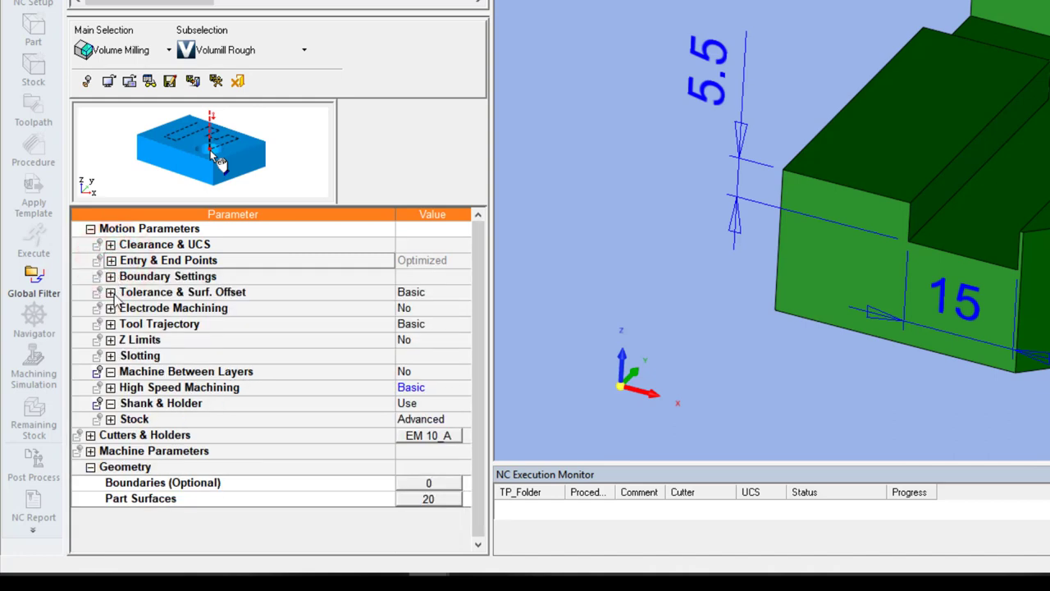
left_click(110, 292)
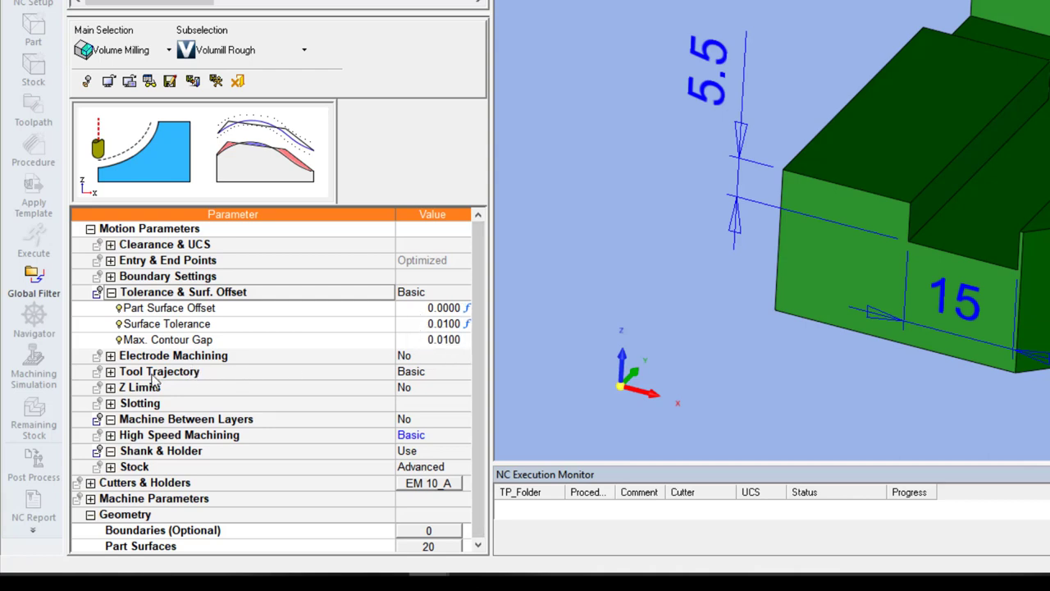
scroll(154, 378, "down", 1)
left_click(110, 356)
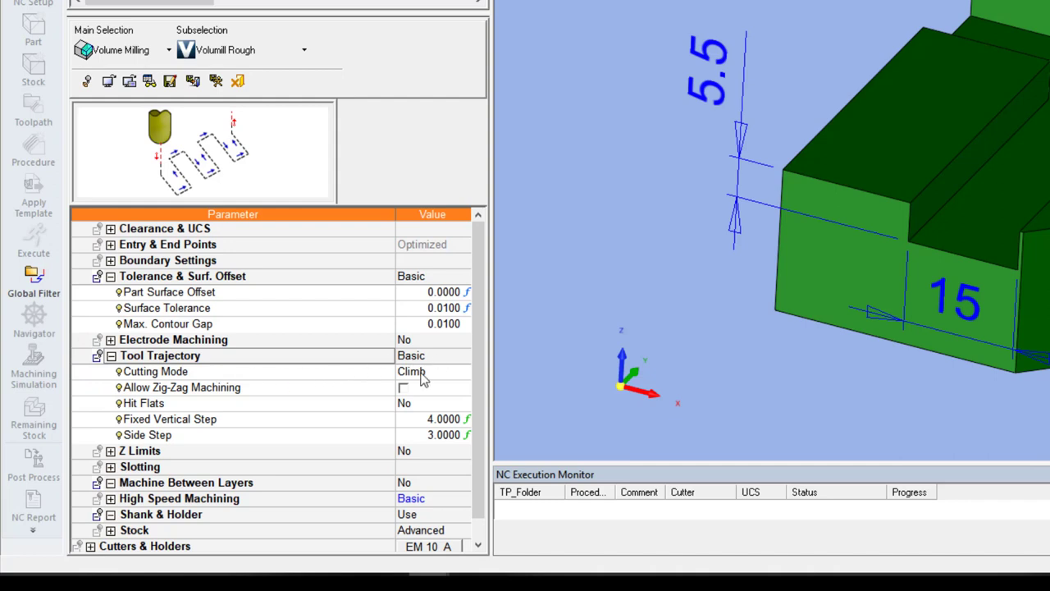
scroll(432, 373, "down", 1)
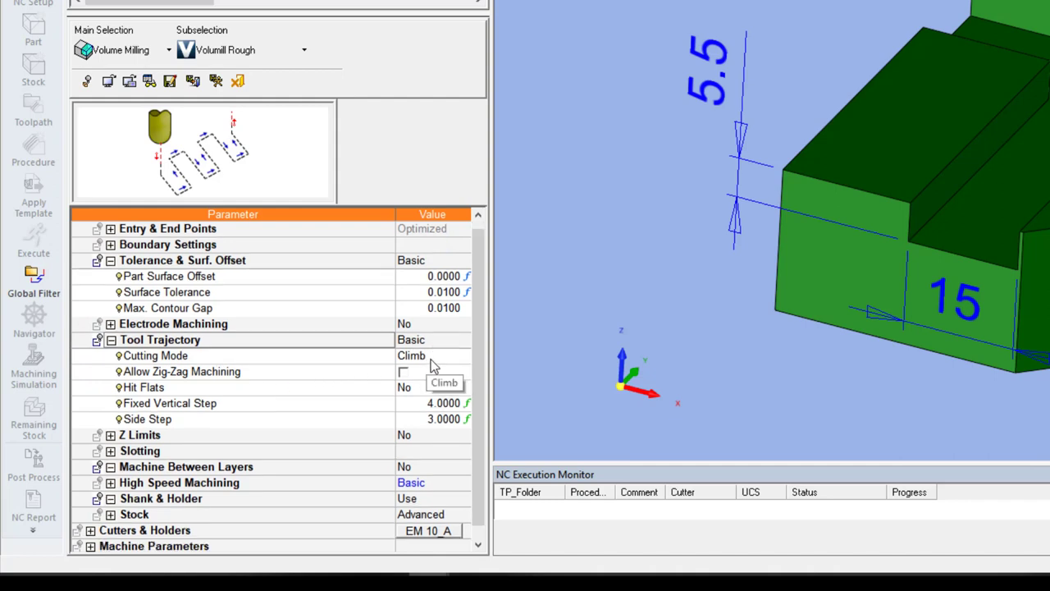
scroll(430, 381, "down", 1)
double_click(403, 388)
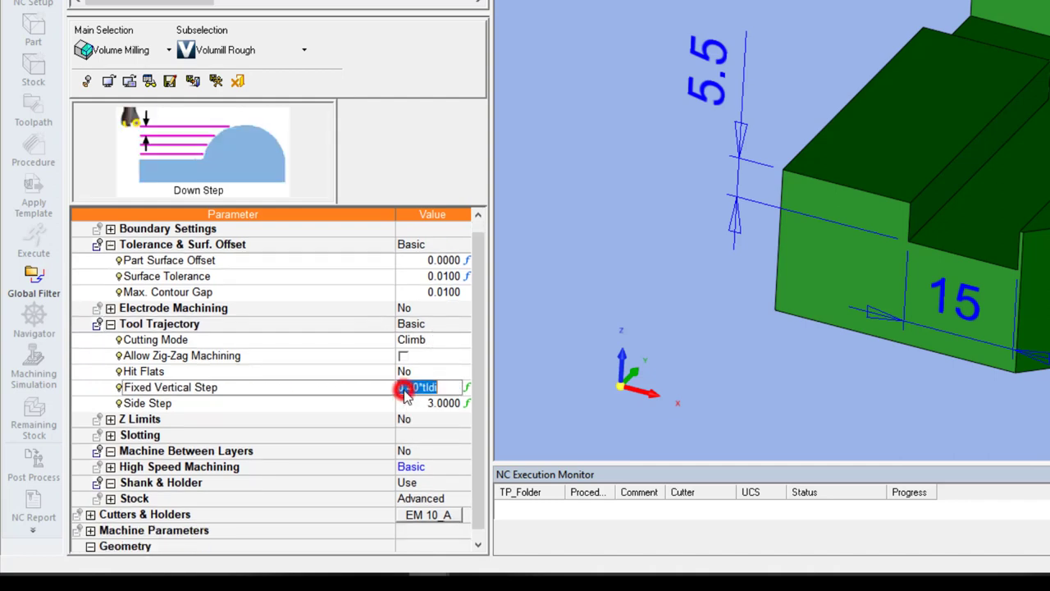
type("5.5")
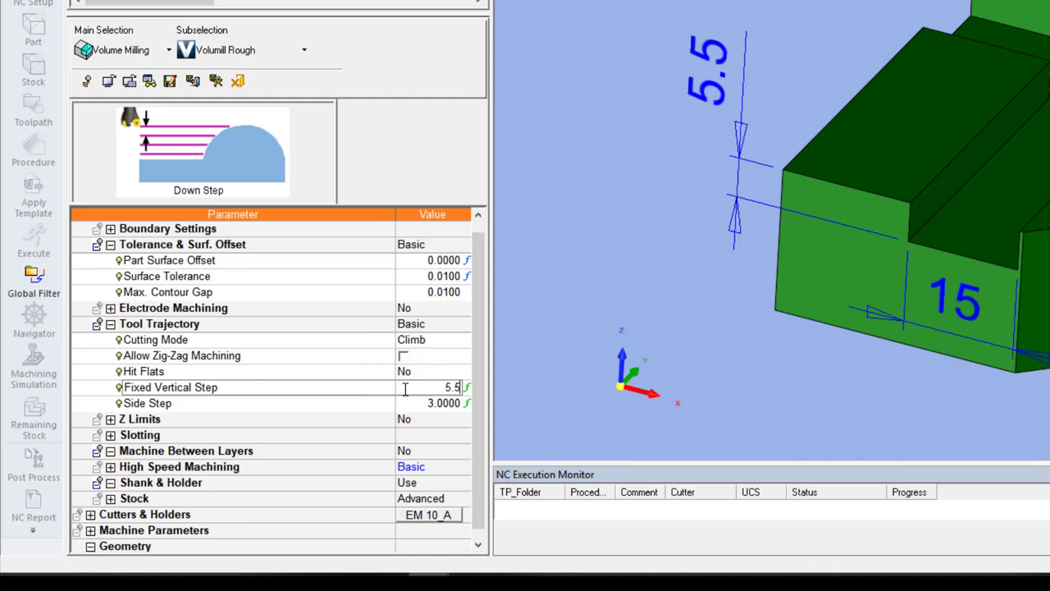
key("Return")
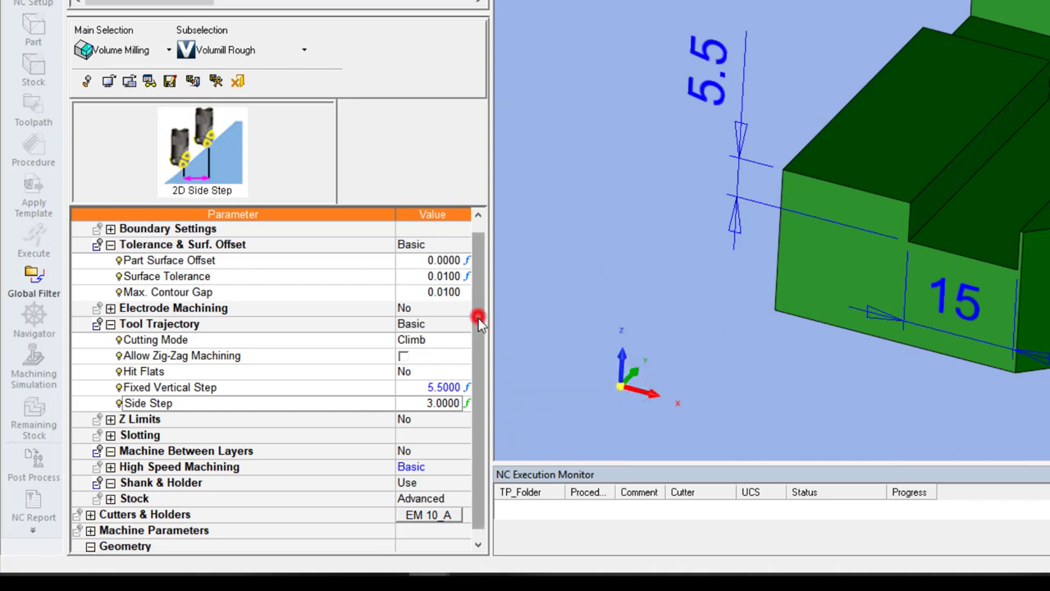
left_click_drag(480, 317, 480, 365)
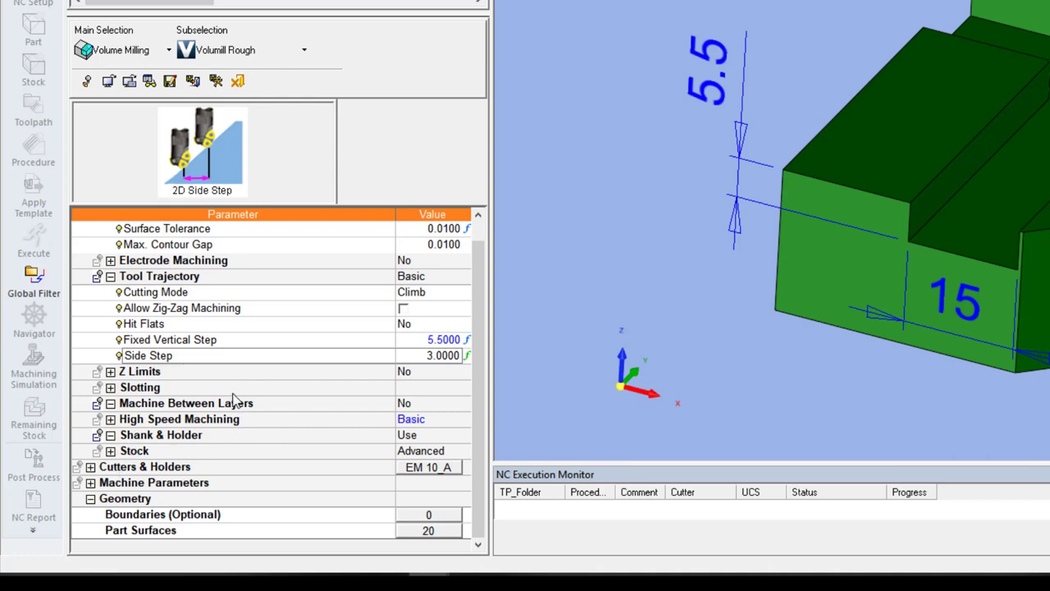
Calculate feeds and speeds from the cutter, giving spin 3183 and feed 1909.8
left_click(90, 483)
scroll(297, 396, "down", 1)
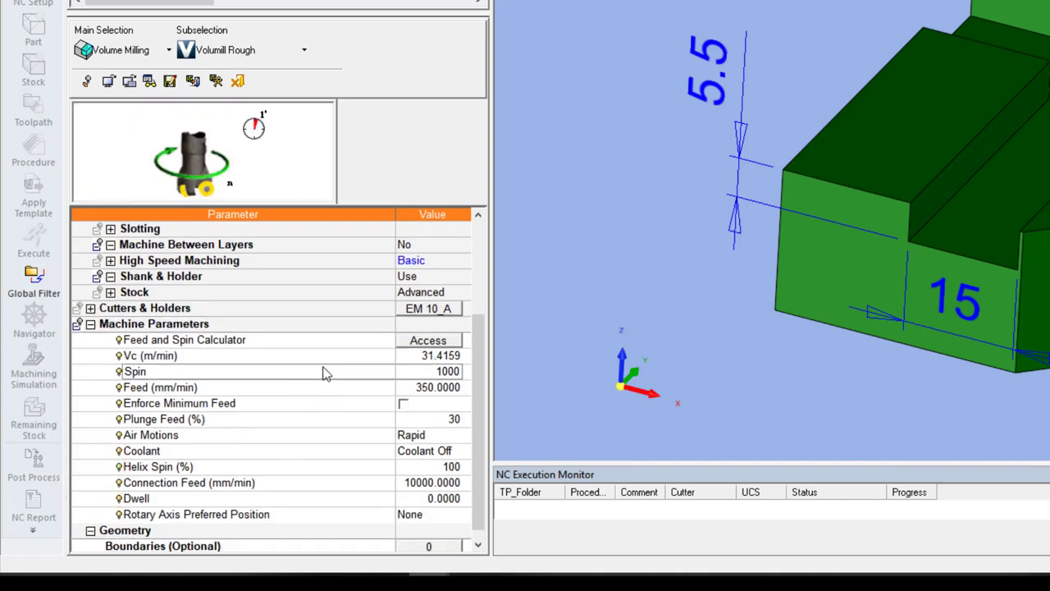
right_click(327, 372)
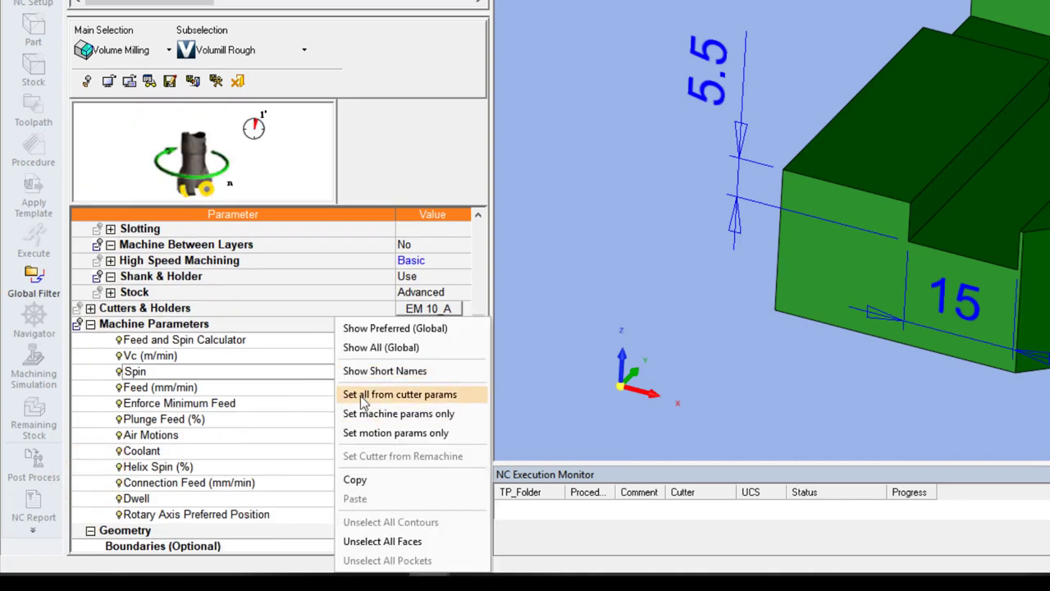
left_click(362, 397)
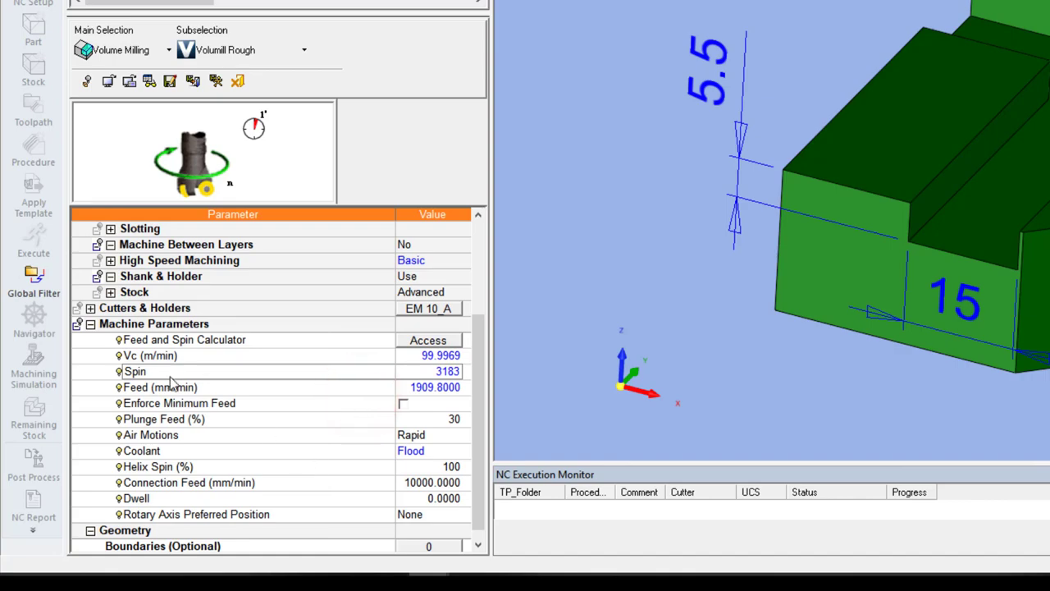
Save the Volumill Rough procedure and calculate its toolpath with Save & Calculate
left_click(90, 324)
left_click(478, 369)
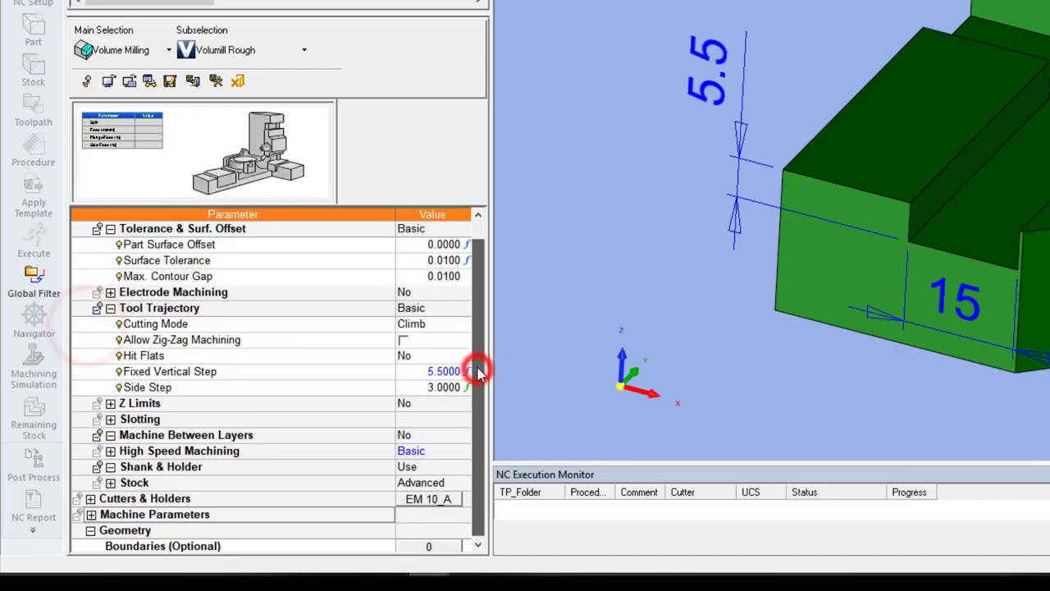
right_click(398, 235)
left_click(427, 267)
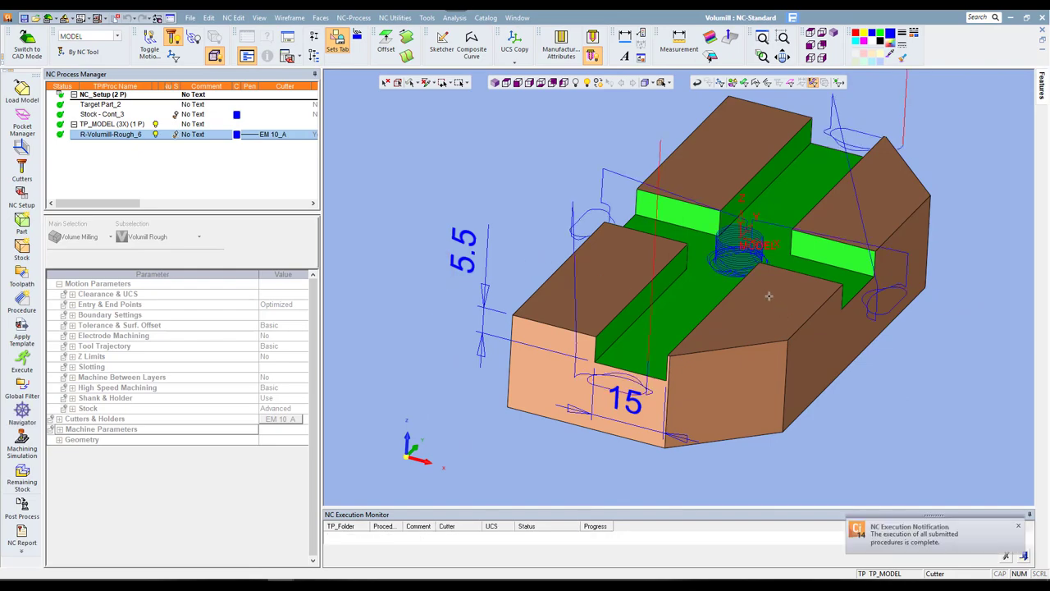
Orbit the part to inspect the roughing toolpath, then view the cross slot from the Top and zoom in
mouse_move(768, 296)
middle_mouse_down()
mouse_move(762, 368)
mouse_move(775, 305)
middle_mouse_up()
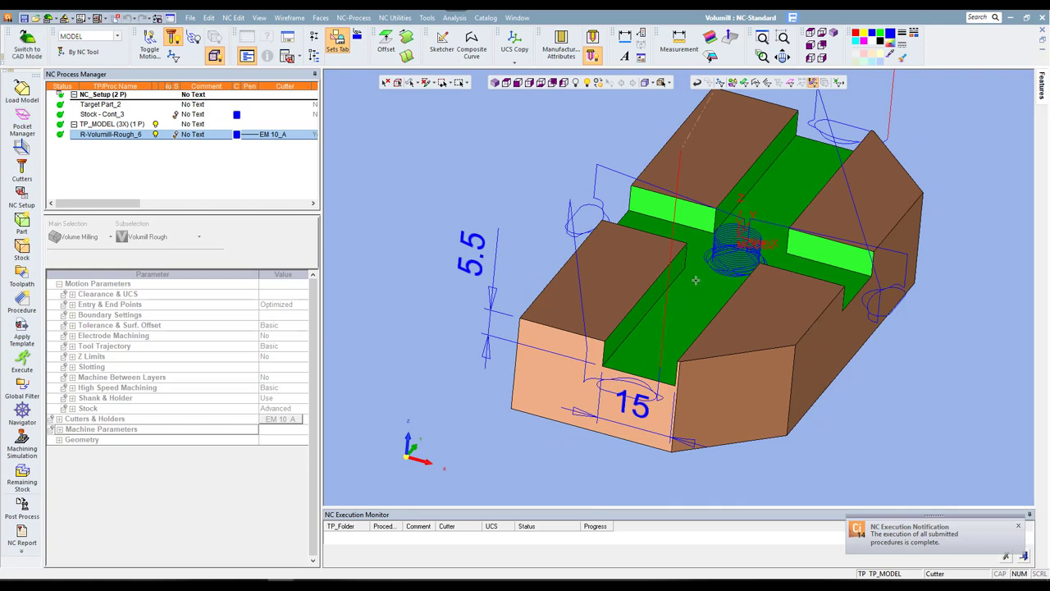
middle_click_drag(728, 267, 919, 279)
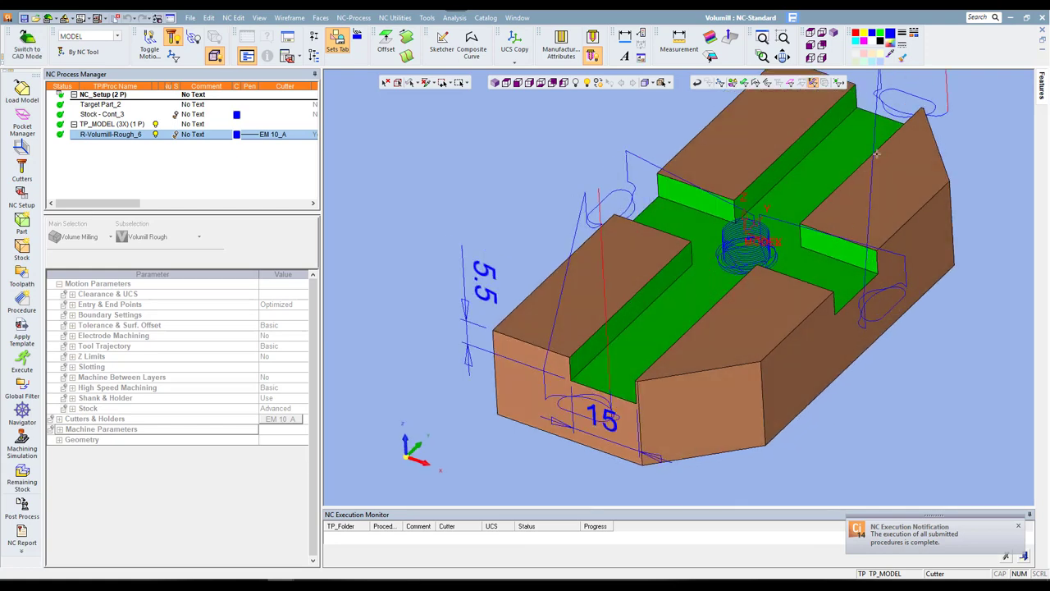
mouse_move(694, 277)
middle_mouse_down()
mouse_move(684, 292)
mouse_move(696, 351)
mouse_move(710, 297)
mouse_move(697, 318)
mouse_move(513, 195)
middle_mouse_up()
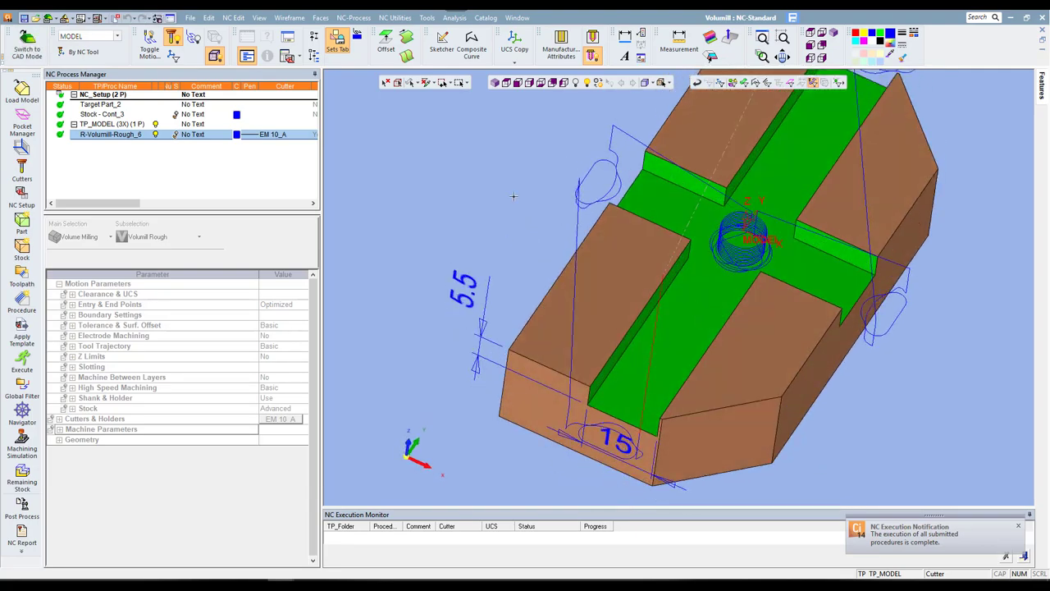
left_click(506, 82)
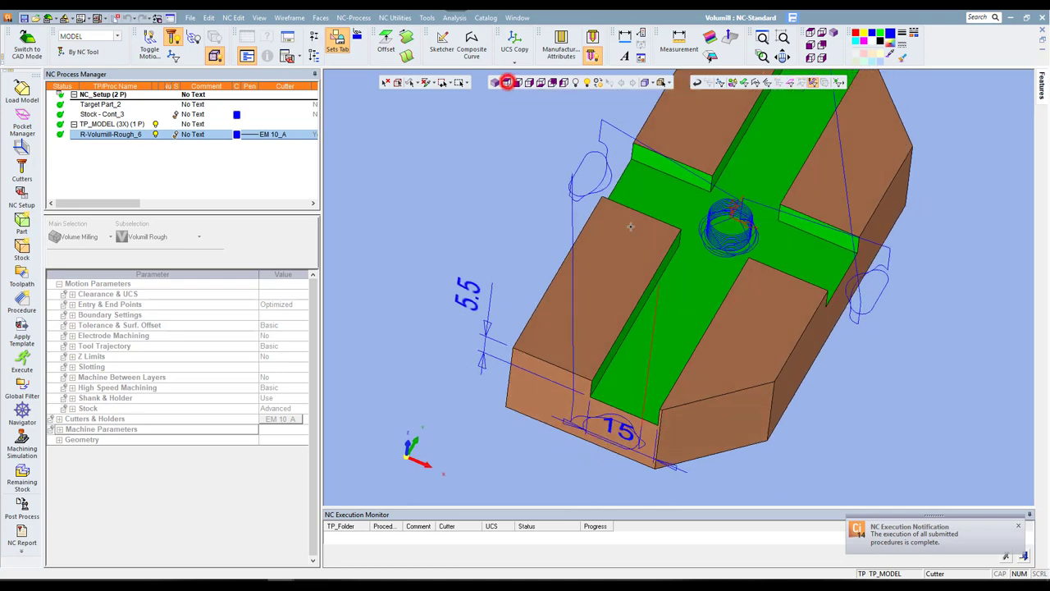
scroll(694, 320, "up", 3)
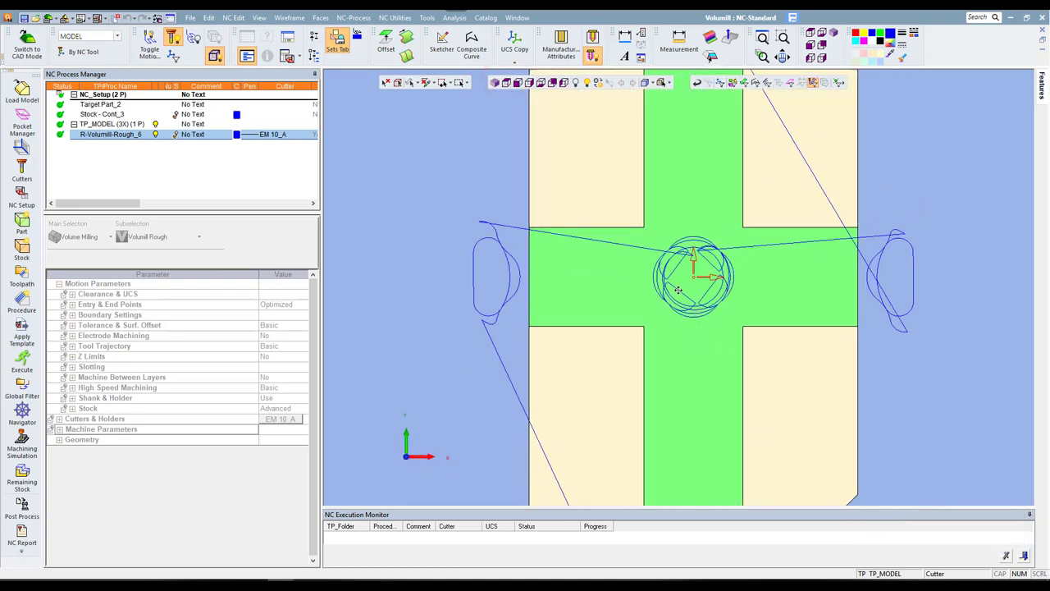
scroll(705, 166, "up", 1)
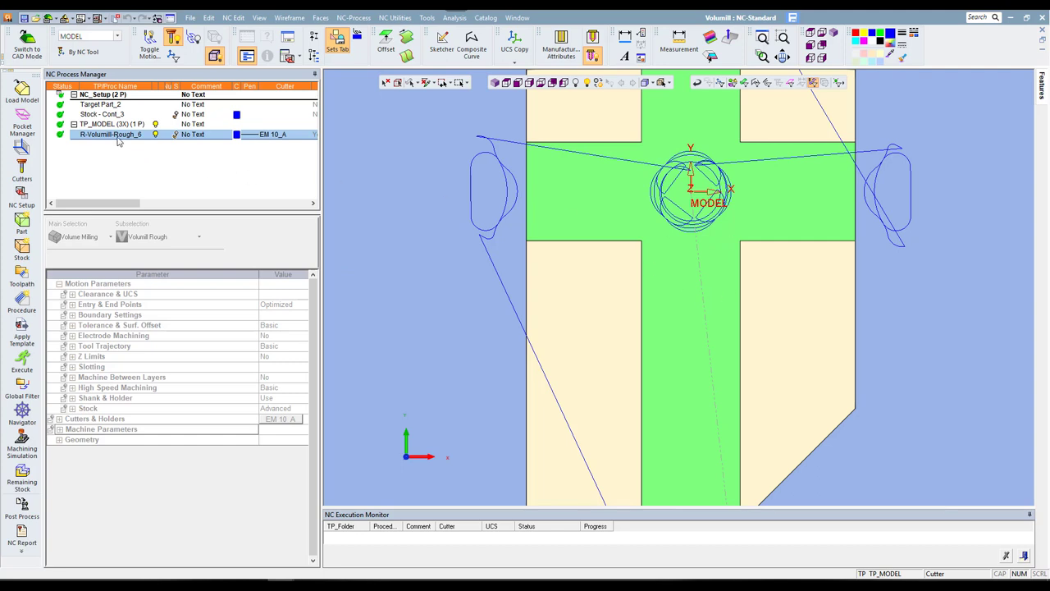
Change the Smoothing Radius formula from 0.45*tldi to 0.2*tldi (2.0) and Save & Calculate
double_click(117, 135)
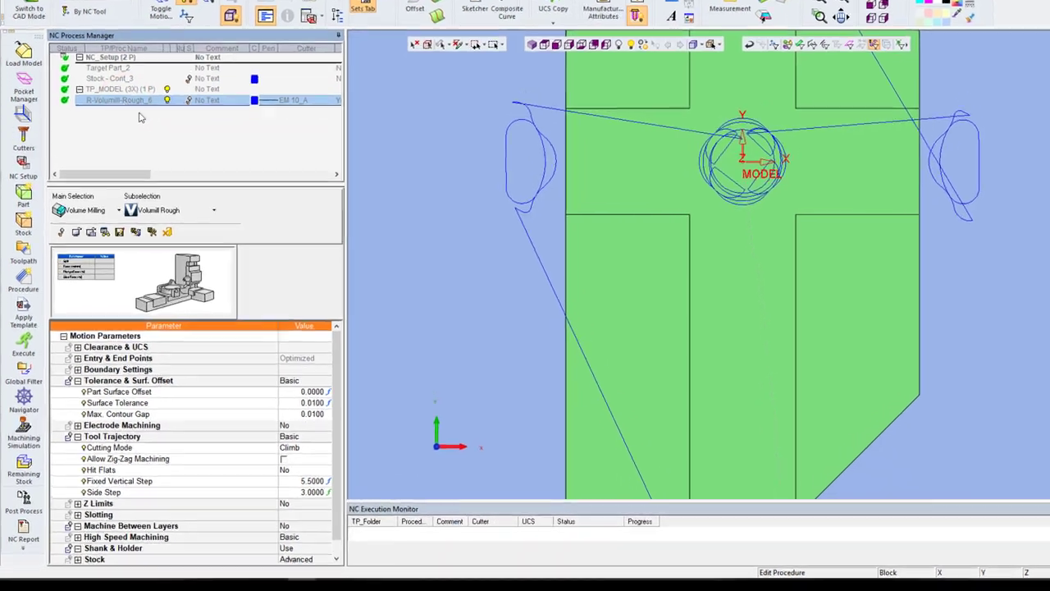
left_click_drag(334, 393, 334, 416)
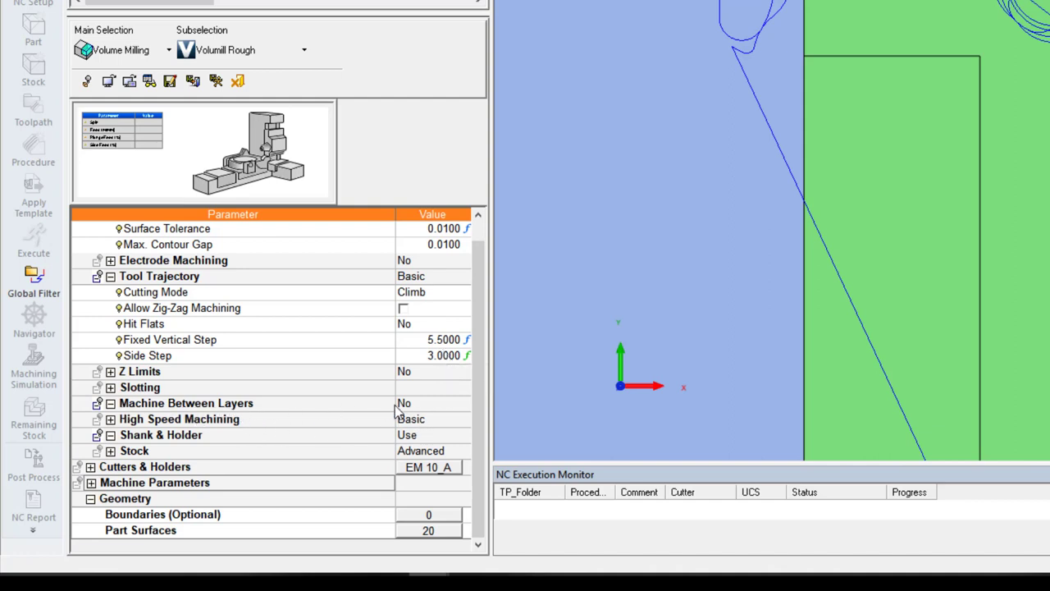
left_click(110, 419)
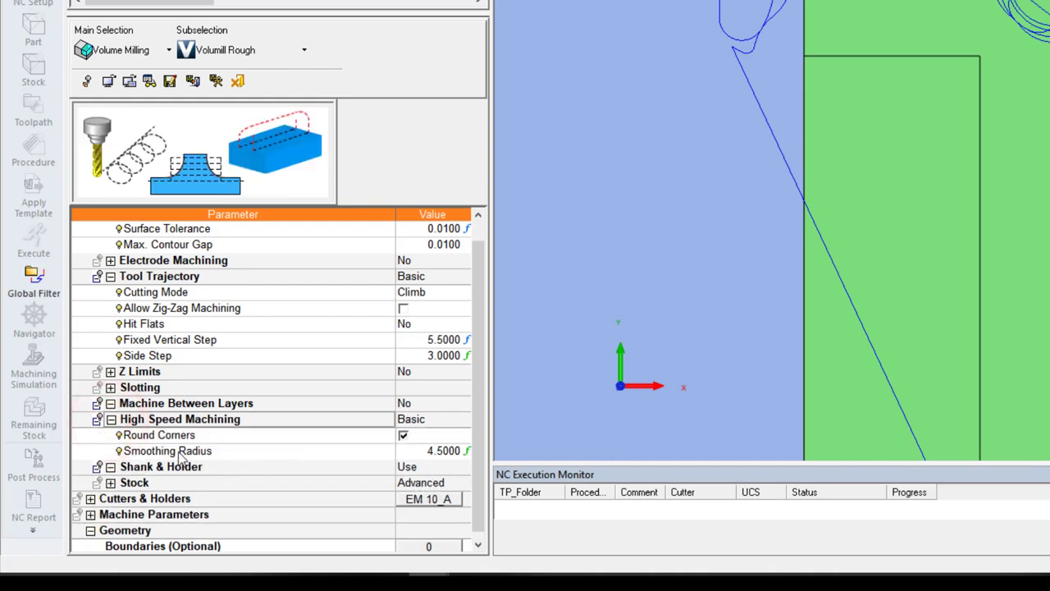
left_click(397, 452)
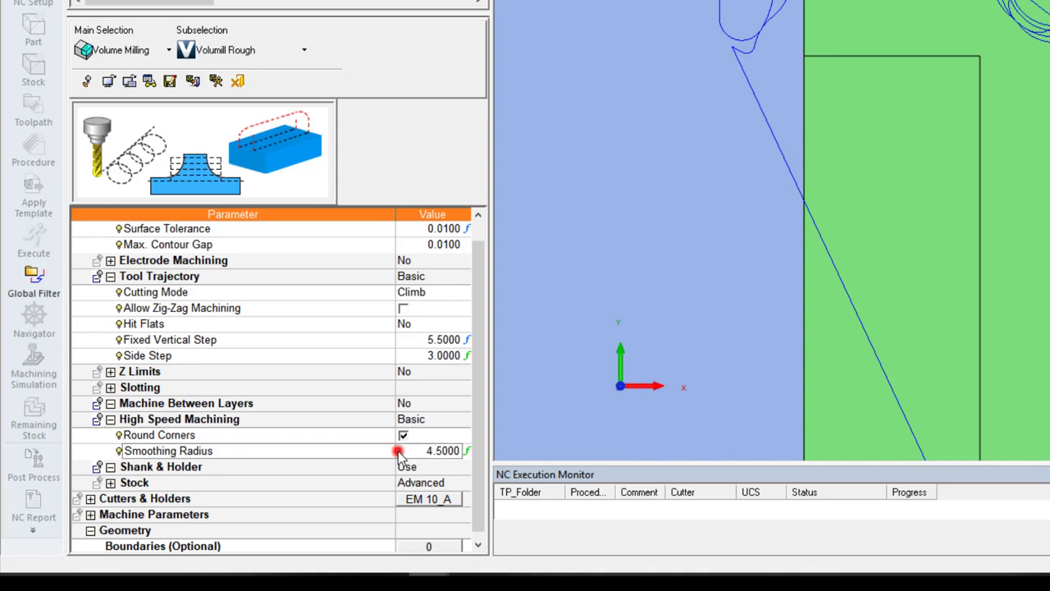
left_click(397, 452)
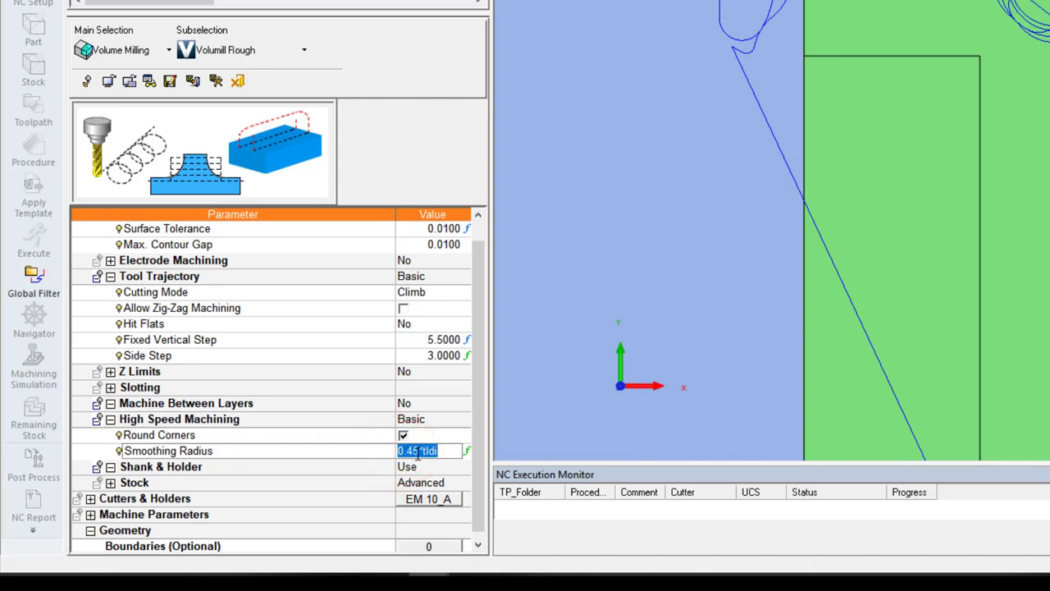
left_click_drag(420, 450, 407, 450)
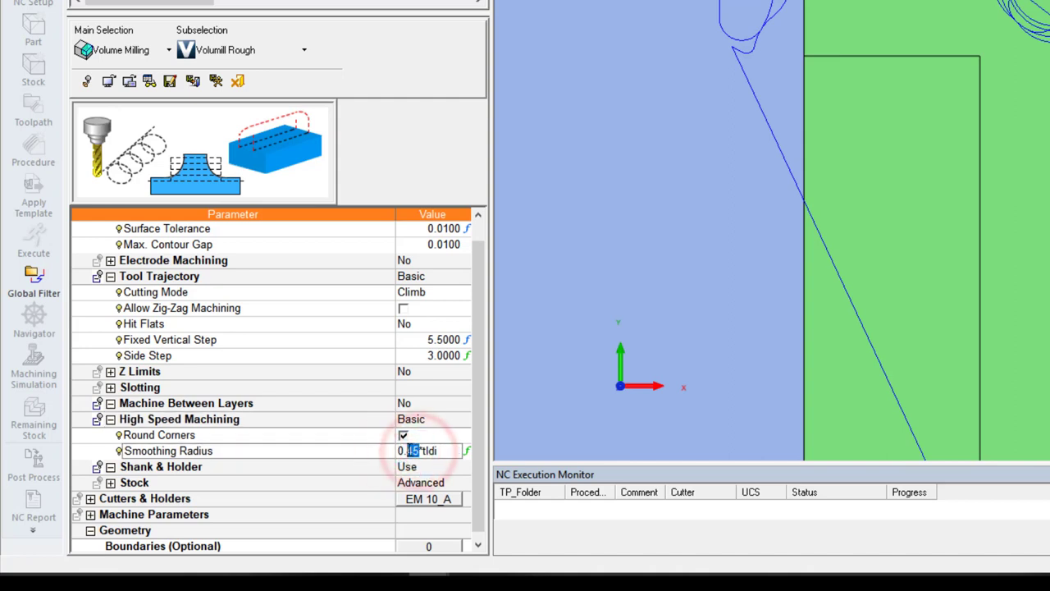
type("2")
key("Return")
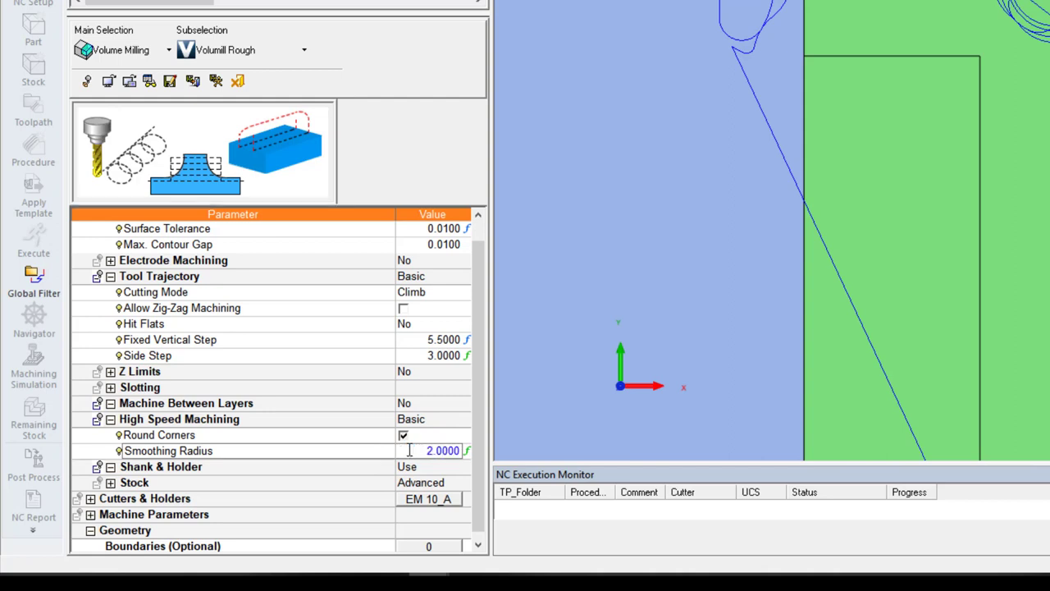
right_click(638, 95)
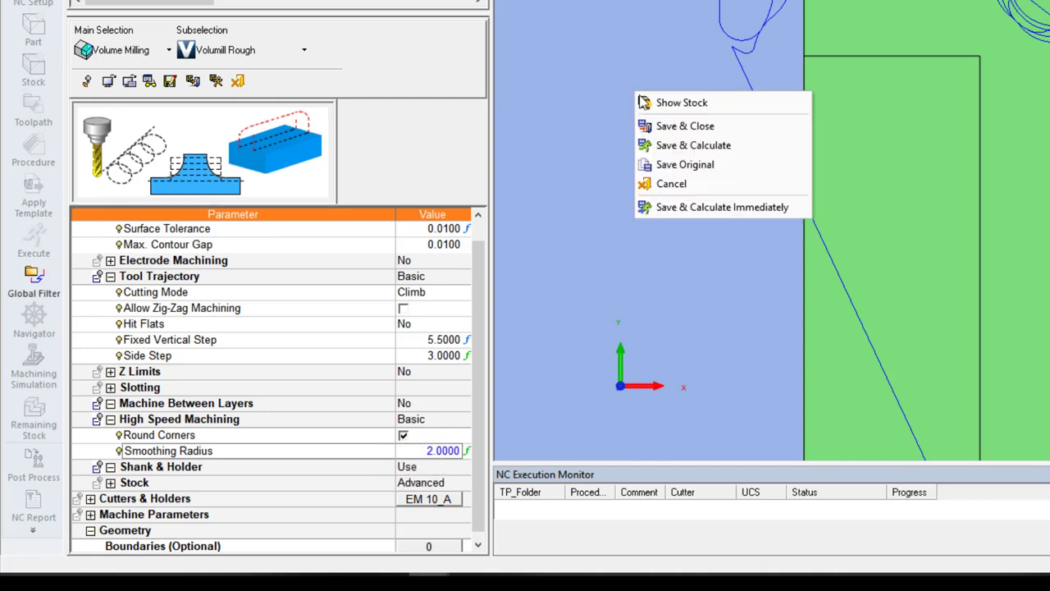
left_click(674, 143)
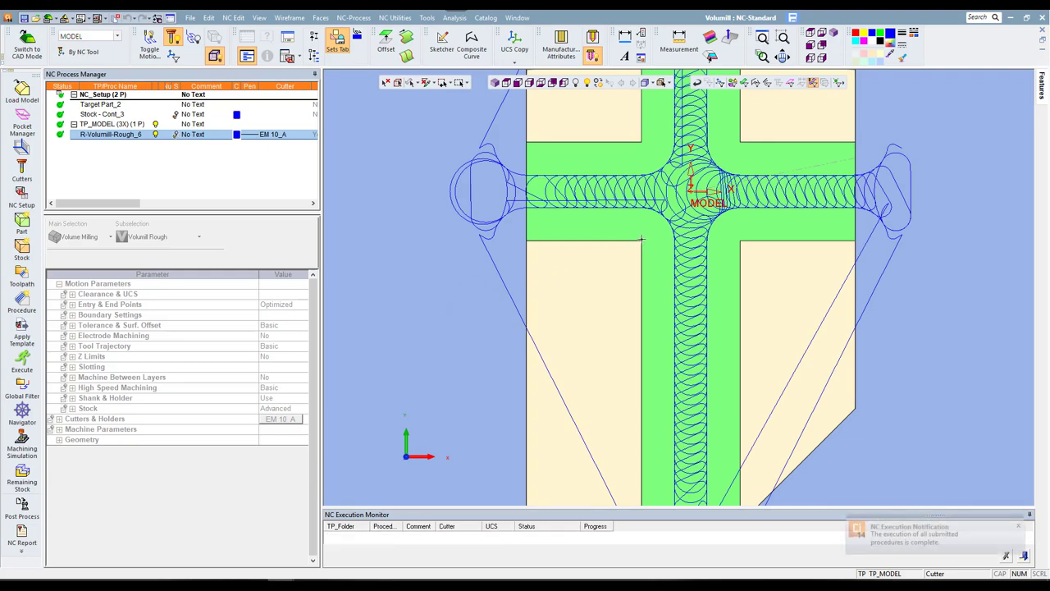
Inspect the looping toolpath from the Front, zoomed on the slot floor, angled, then isometric
mouse_move(650, 265)
middle_mouse_down()
mouse_move(667, 215)
mouse_move(590, 203)
mouse_move(607, 214)
mouse_move(649, 146)
middle_mouse_up()
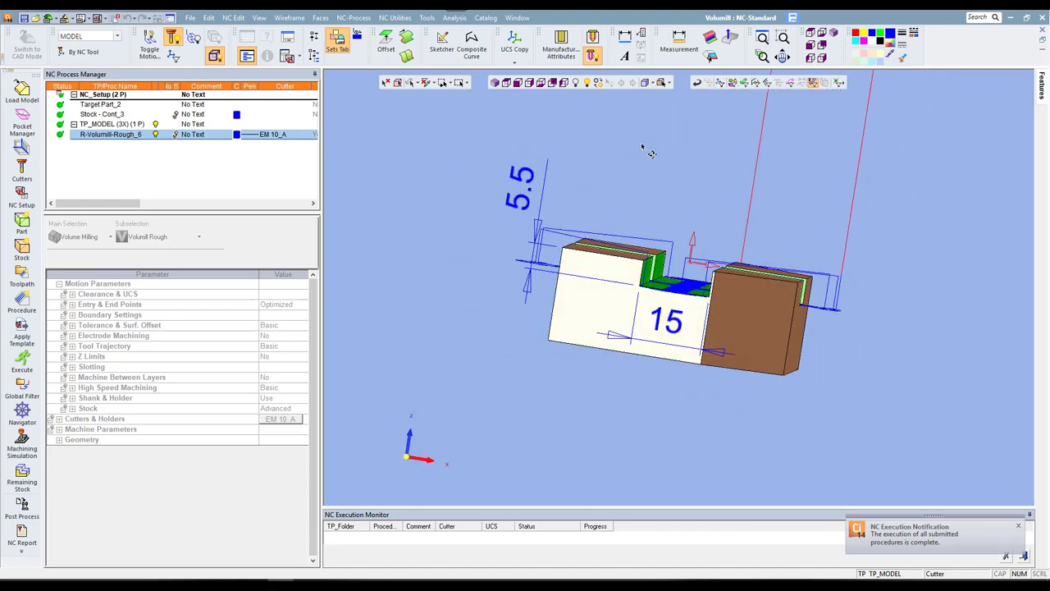
left_click(517, 82)
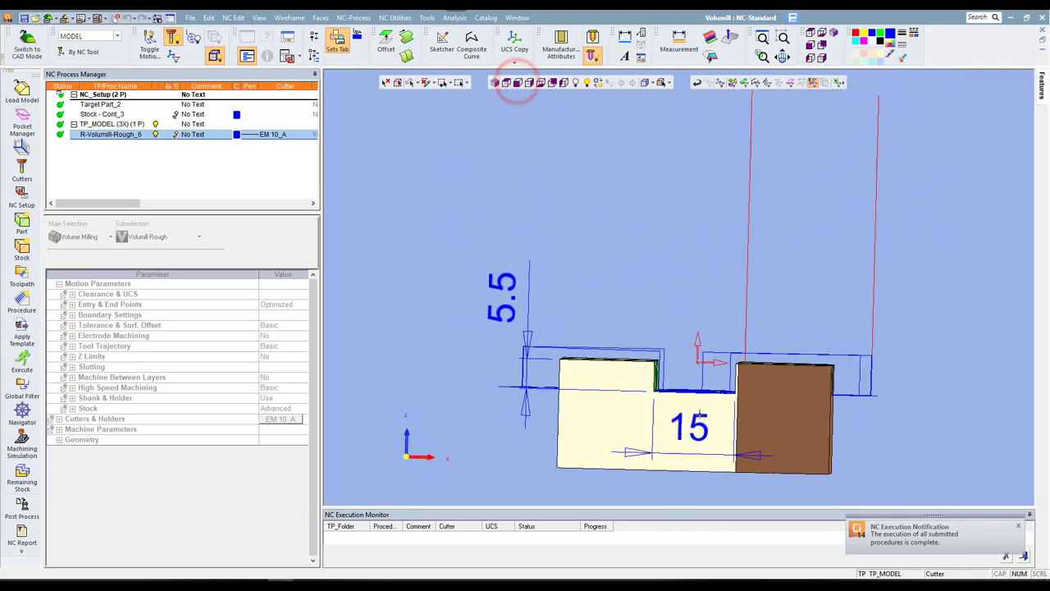
scroll(710, 379, "up", 3)
scroll(710, 380, "up", 1)
scroll(710, 379, "up", 1)
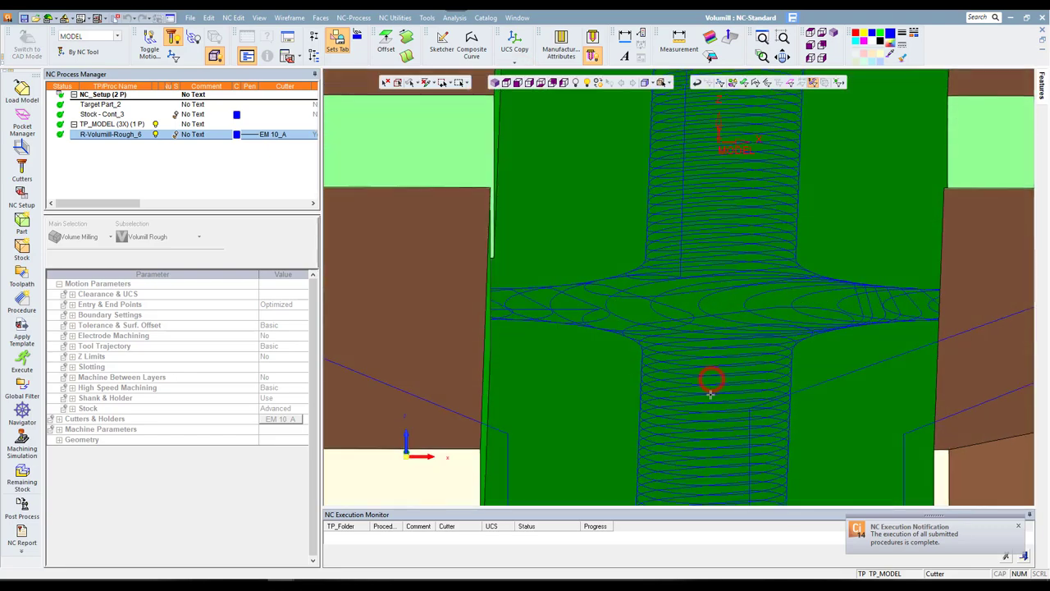
mouse_move(710, 379)
middle_mouse_down()
mouse_move(657, 182)
mouse_move(685, 230)
middle_mouse_up()
scroll(657, 182, "up", 2)
scroll(685, 230, "up", 3)
scroll(685, 230, "up", 2)
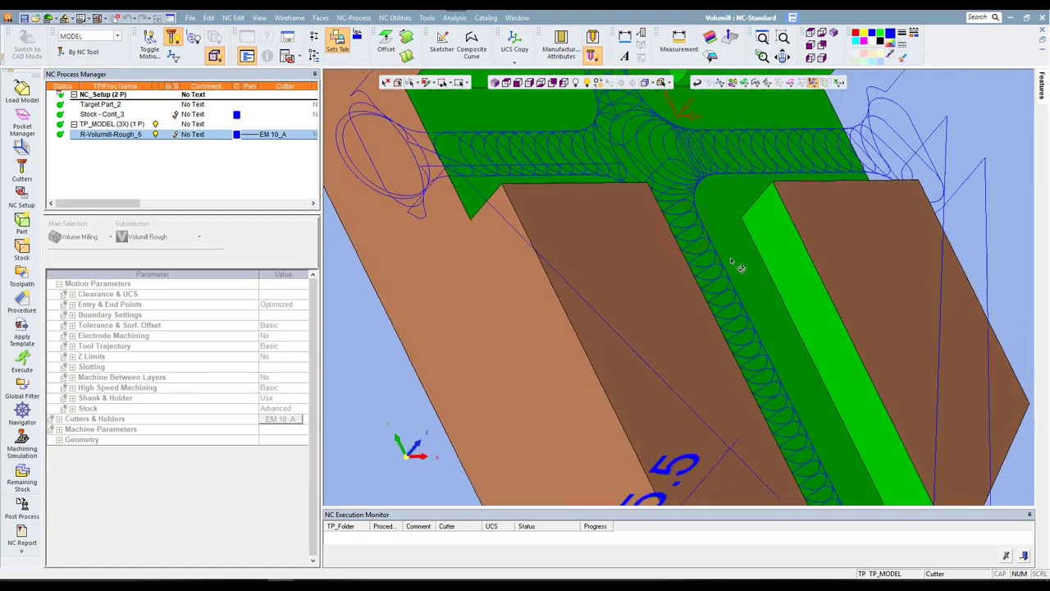
middle_click_drag(714, 282, 695, 241)
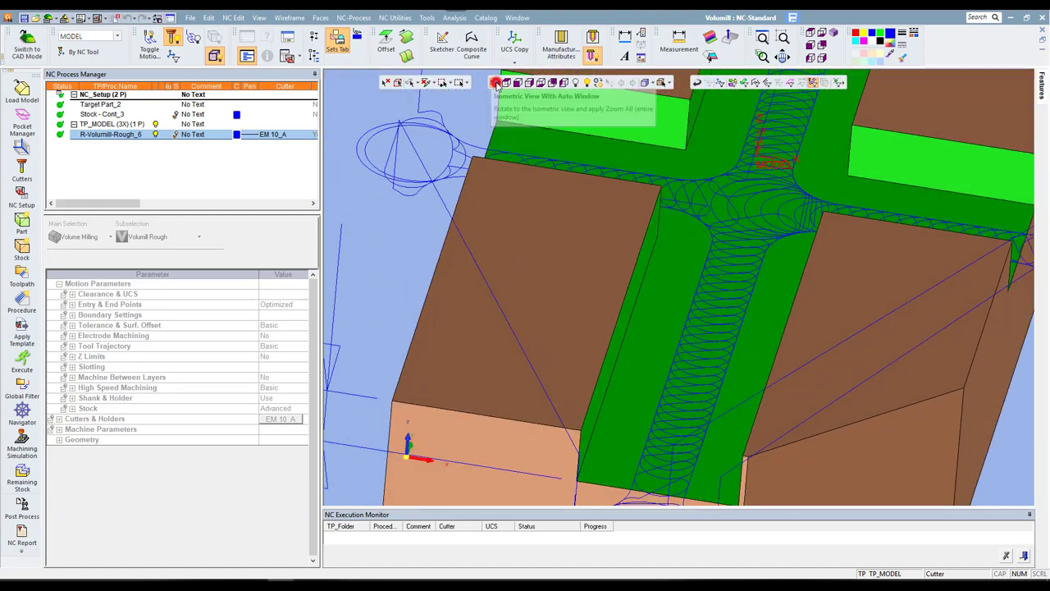
left_click(495, 82)
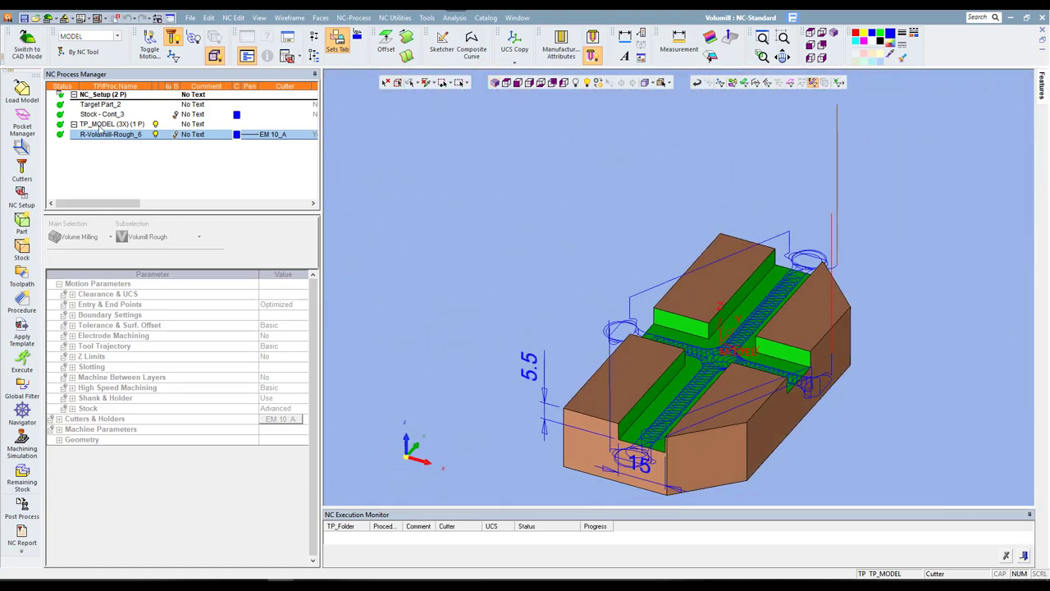
Set the Part Surface Offset to 0 and Save & Calculate the procedure
double_click(103, 134)
scroll(358, 371, "down", 1)
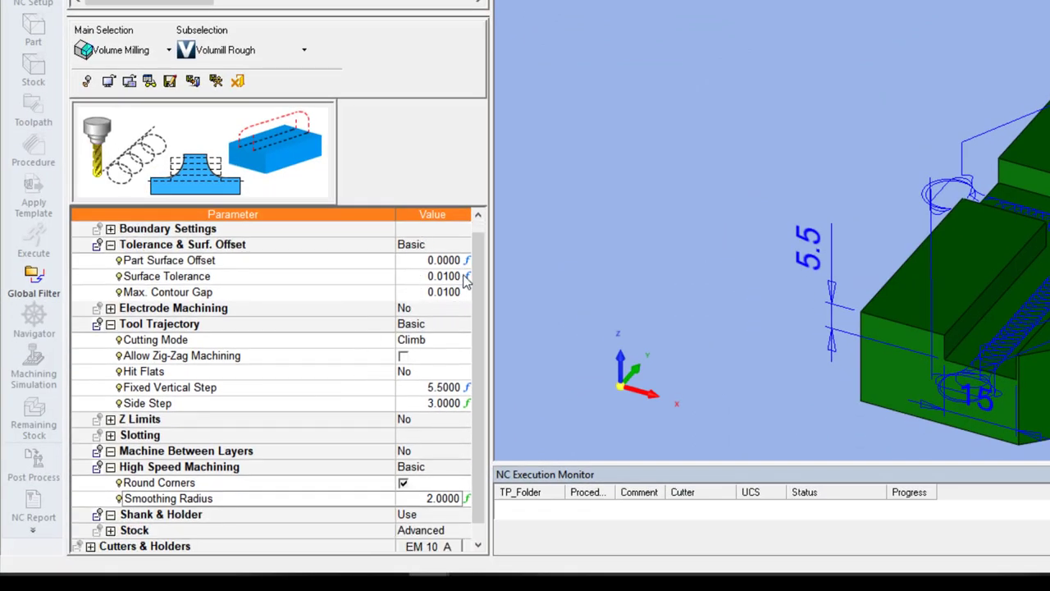
left_click(412, 260)
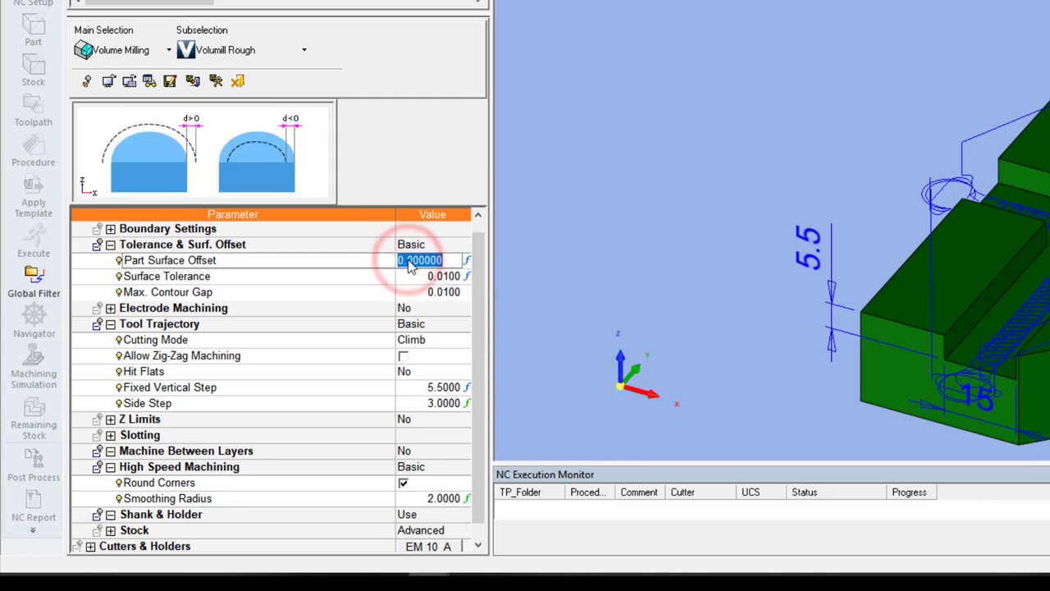
type("0.1")
key("Return")
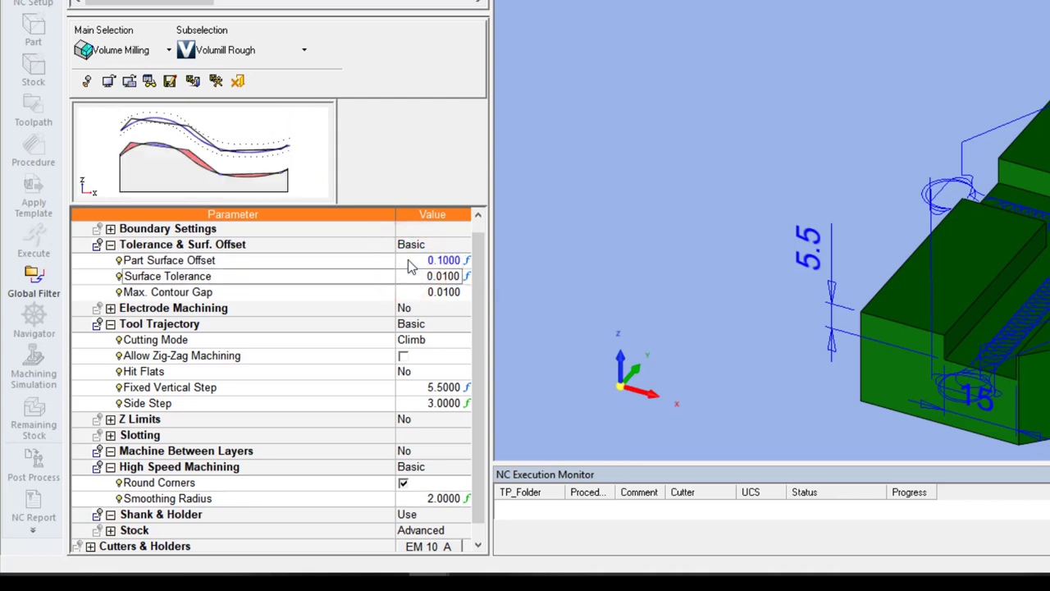
right_click(396, 227)
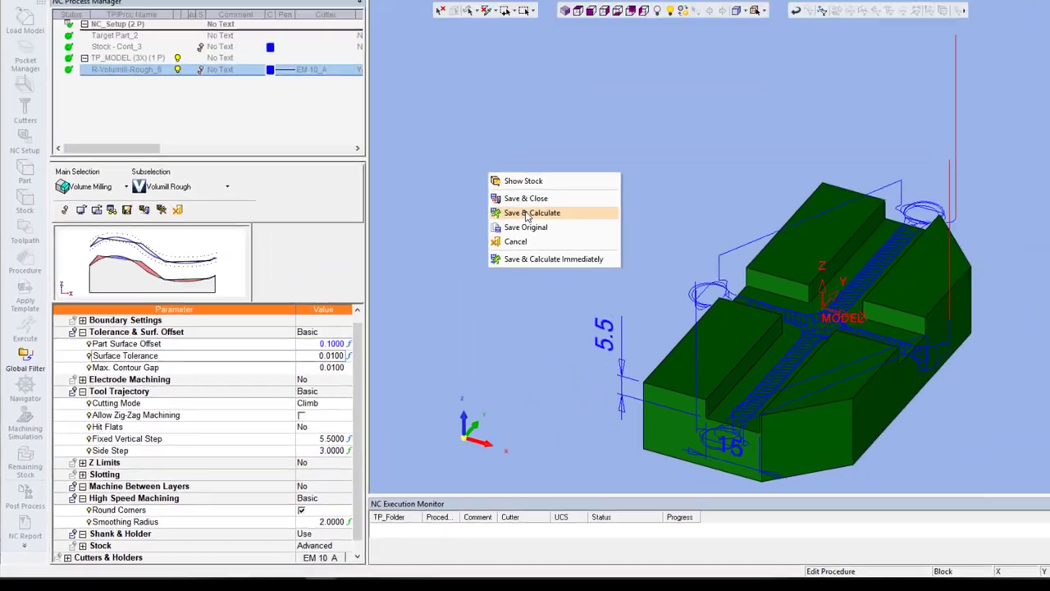
left_click(460, 260)
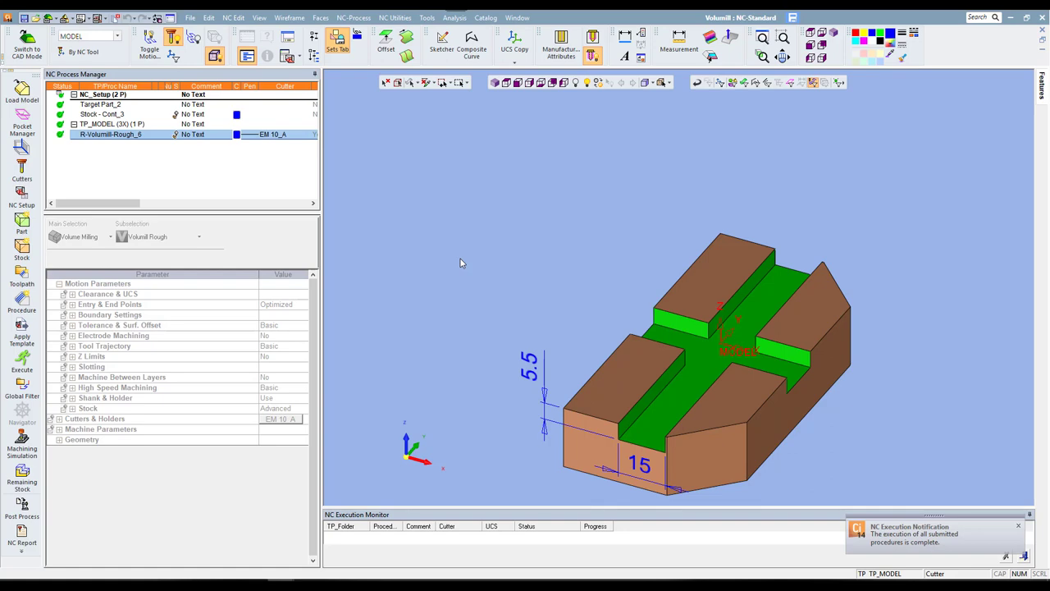
Change R-Volumill-Rough_6's Fixed Vertical Step to 4
double_click(118, 133)
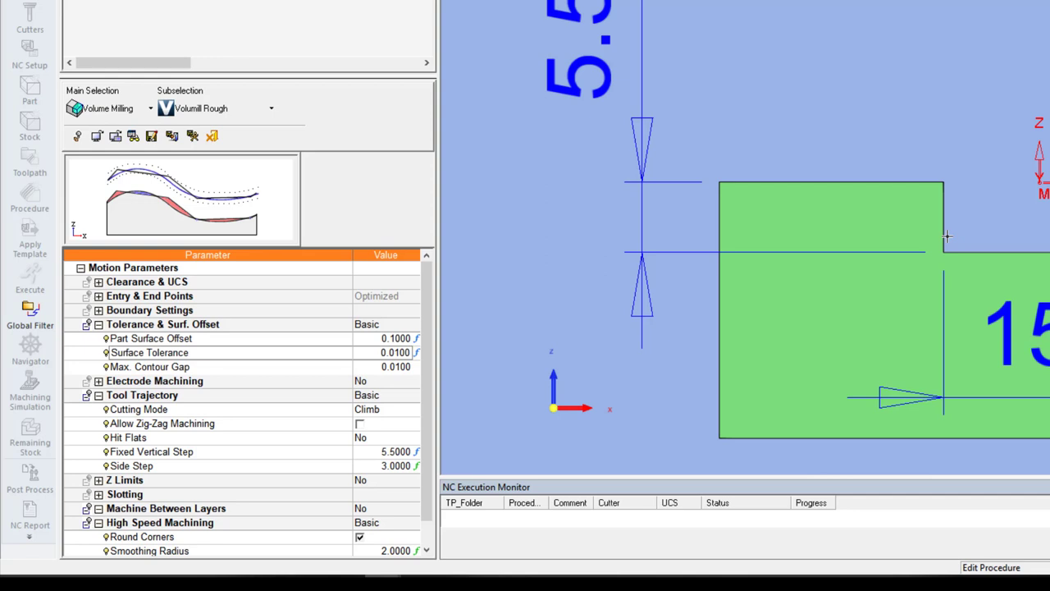
left_click(362, 458)
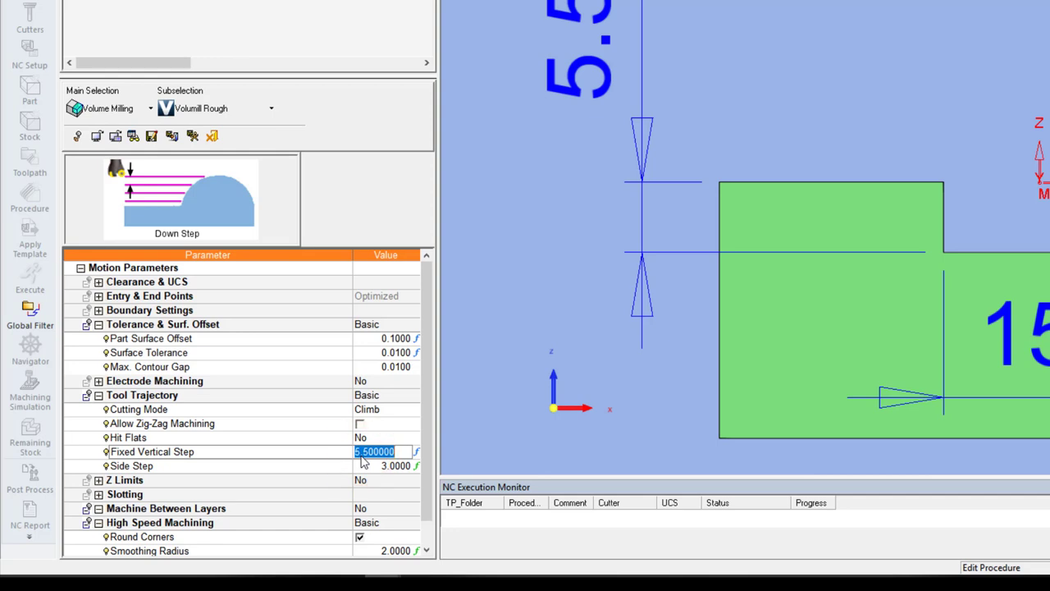
type("4")
key("Return")
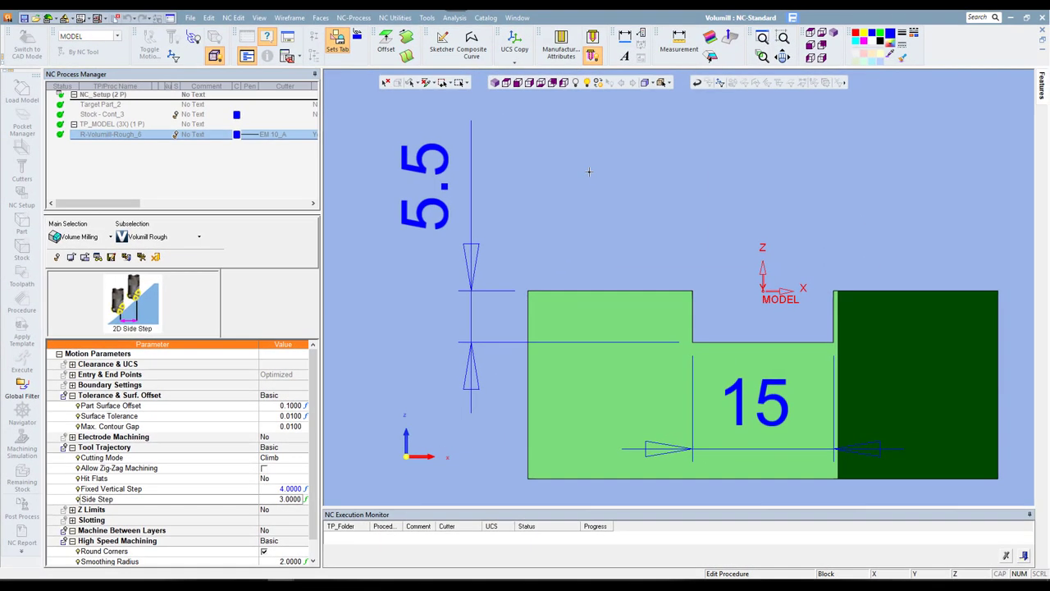
right_click(589, 172)
Save & Calculate the 4.0-step toolpath, orbit to inspect the cut, and return to the Front view
left_click(614, 207)
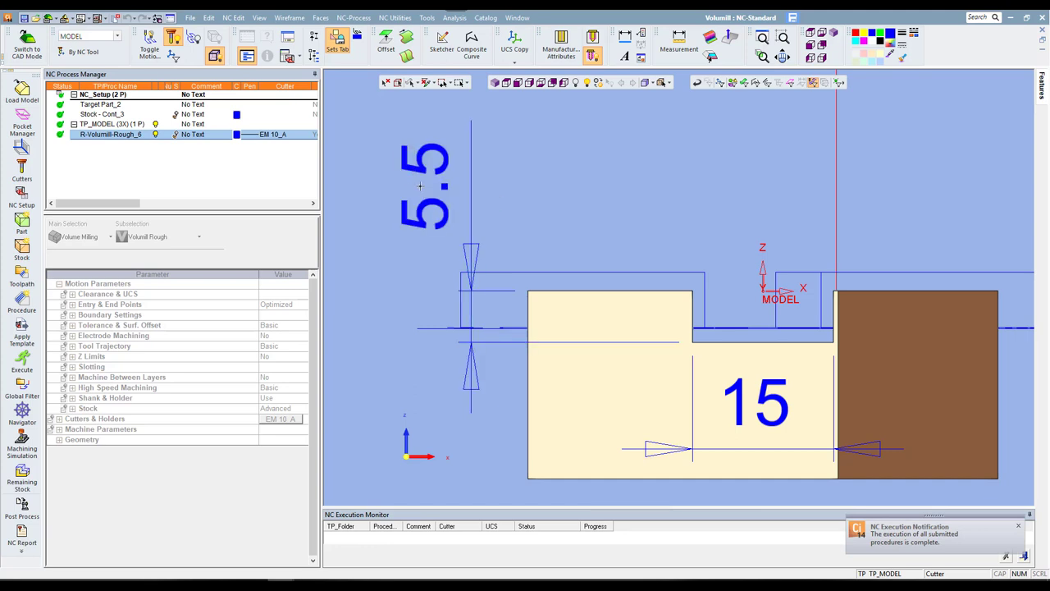
middle_click_drag(749, 308, 755, 277)
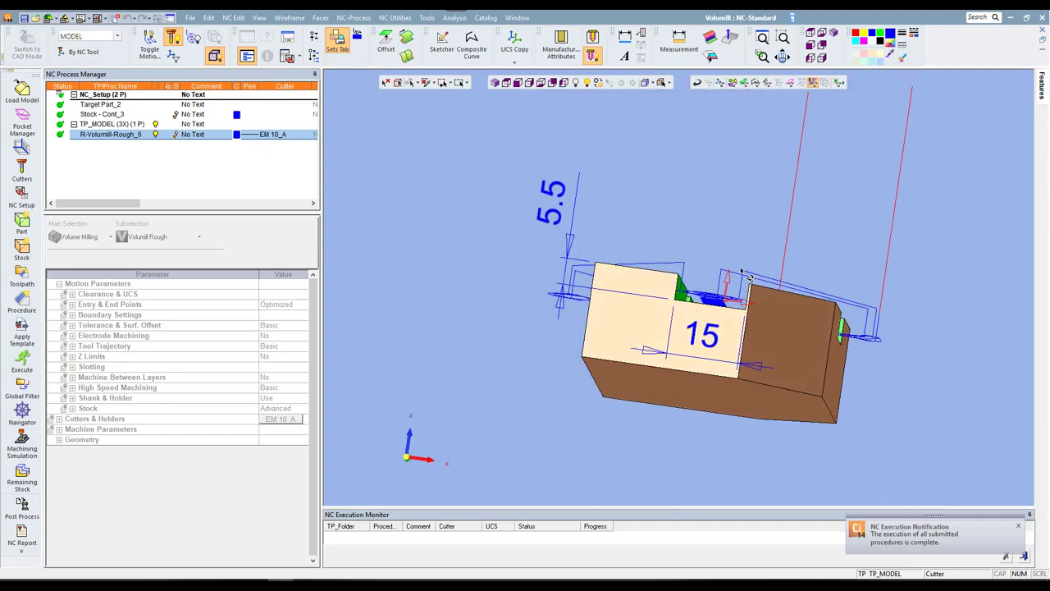
middle_click_drag(754, 277, 537, 96)
left_click(539, 83)
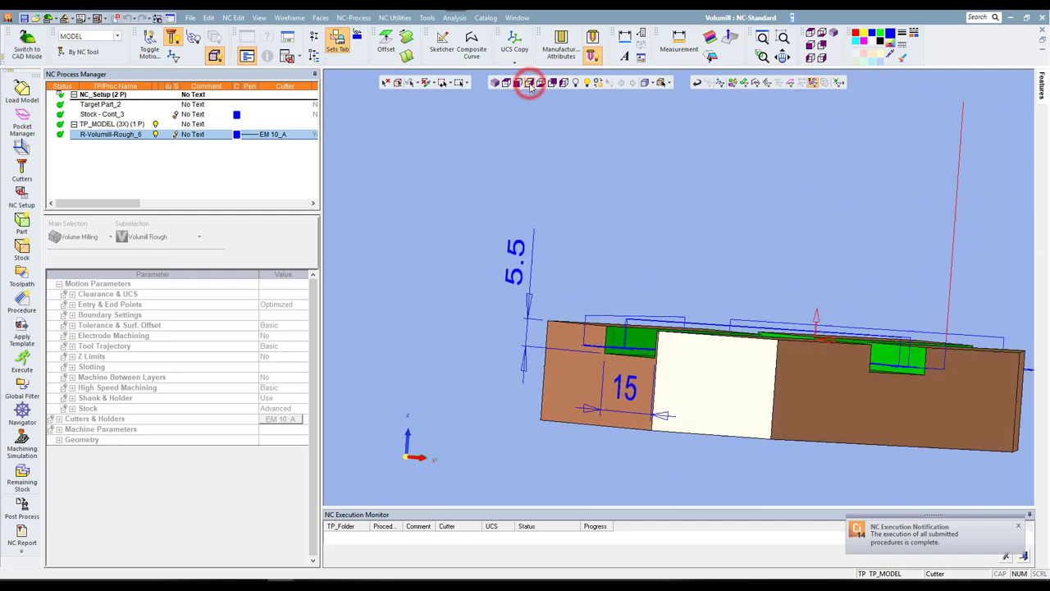
left_click(539, 84)
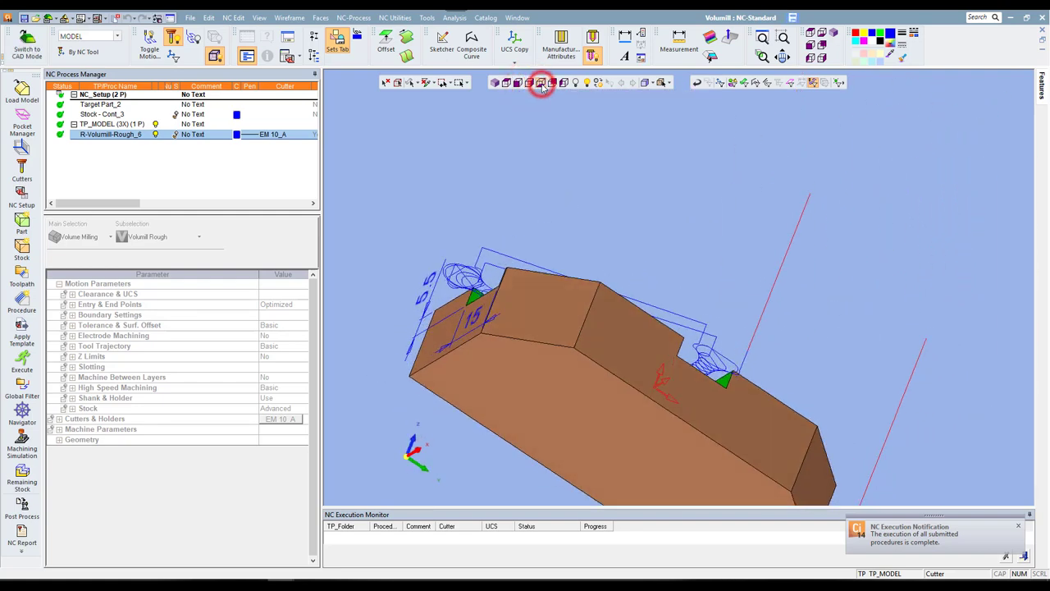
left_click(516, 83)
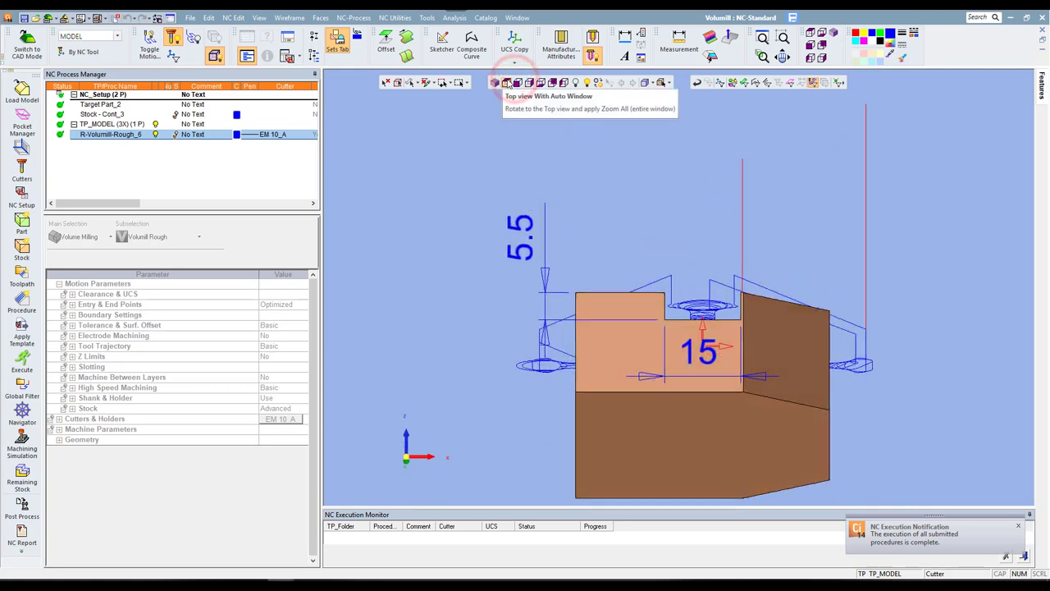
Set R-Volumill-Rough_6's Fixed Vertical Step to 2 and Save & Calculate
double_click(109, 134)
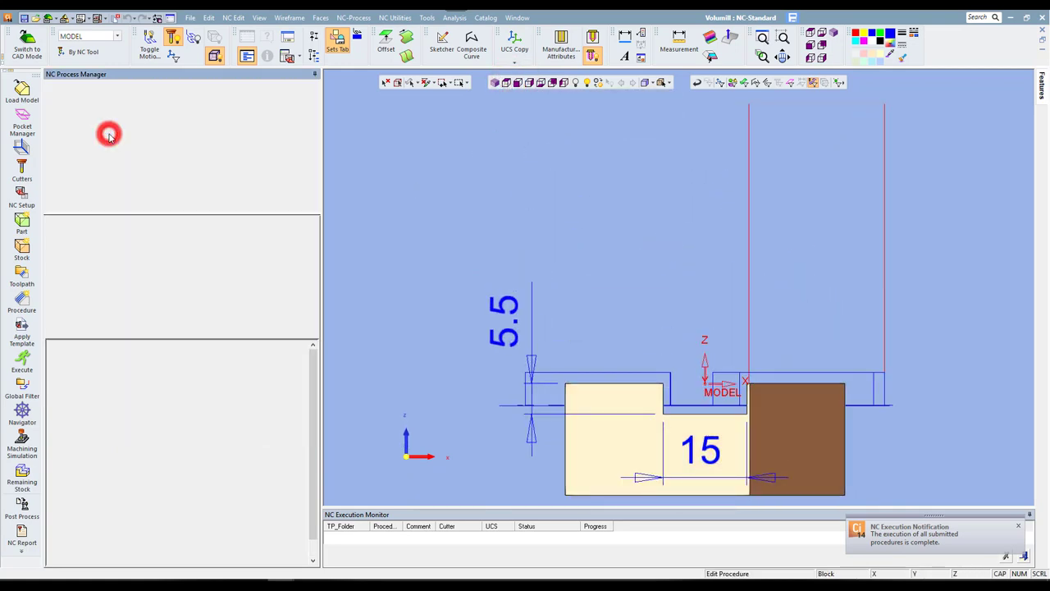
left_click(271, 488)
type("2")
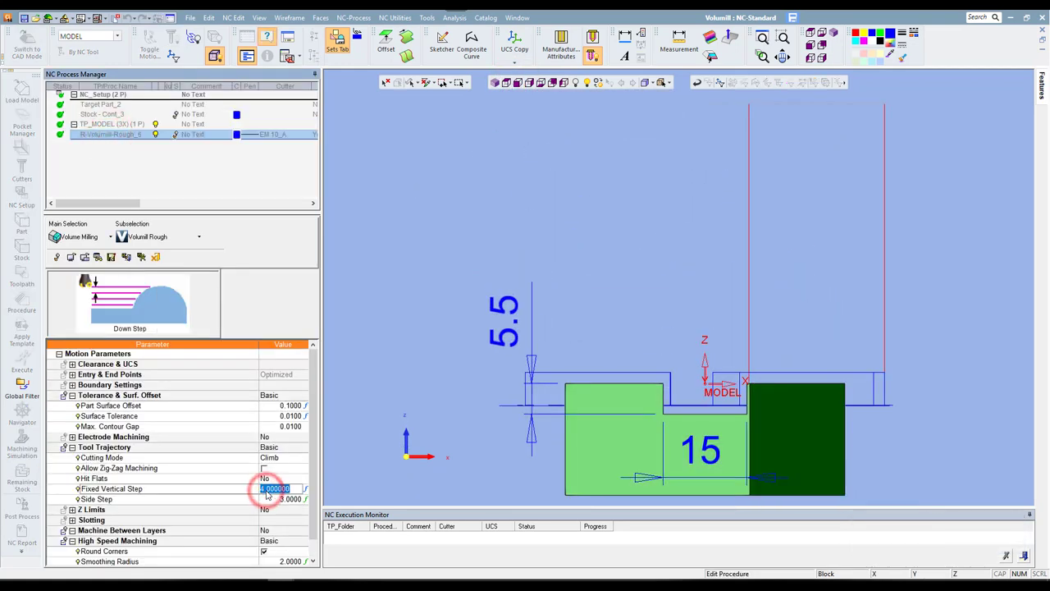
key("Return")
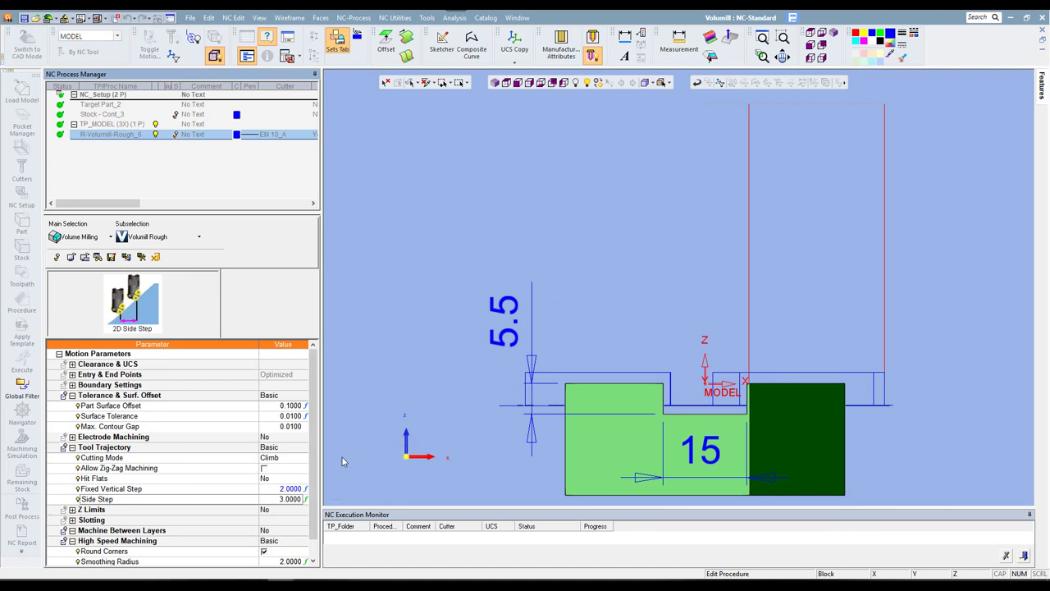
right_click(609, 260)
left_click(637, 298)
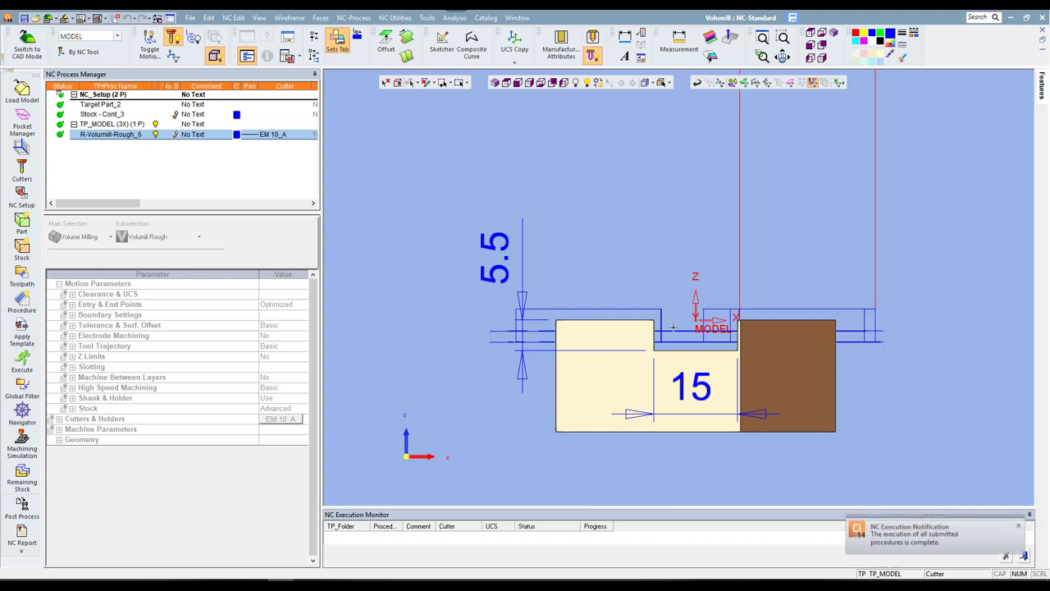
Measure the distances between toolpath passes in the slot, close Measurement, and switch to isometric view
scroll(675, 339, "up", 2)
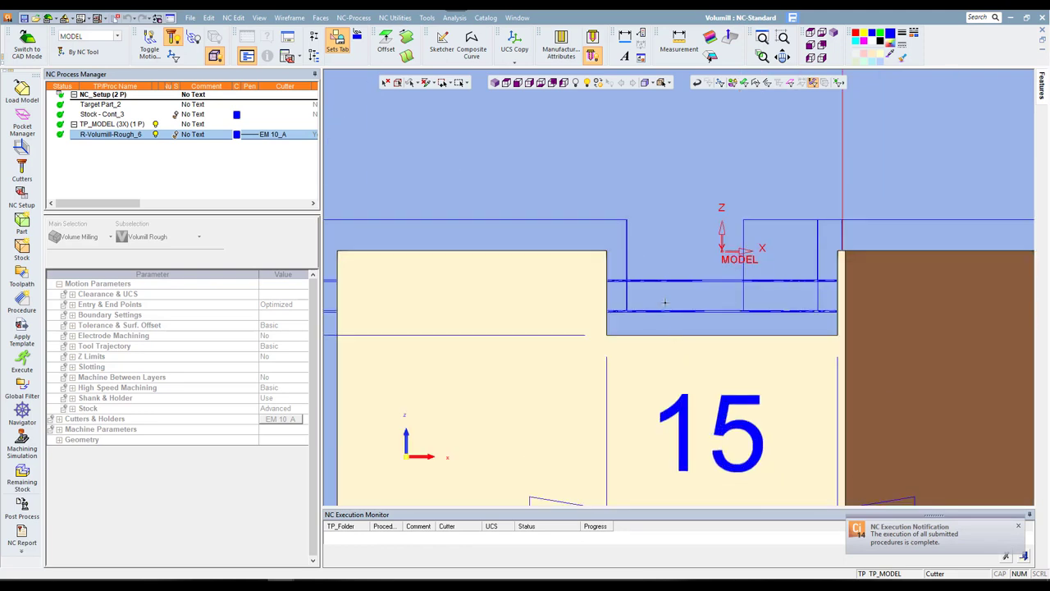
left_click(679, 37)
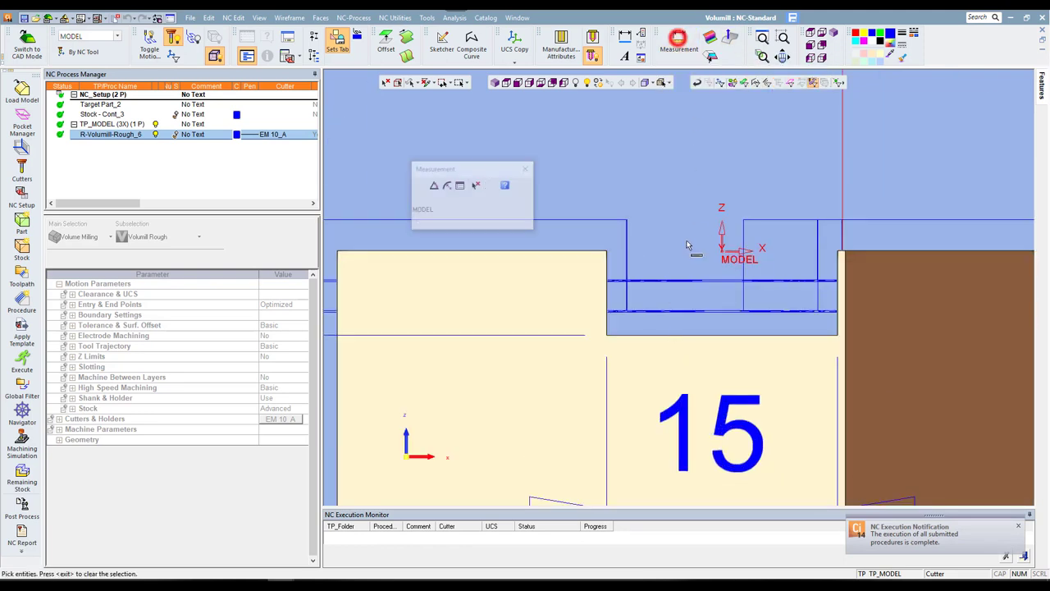
left_click(690, 281)
left_click(694, 283)
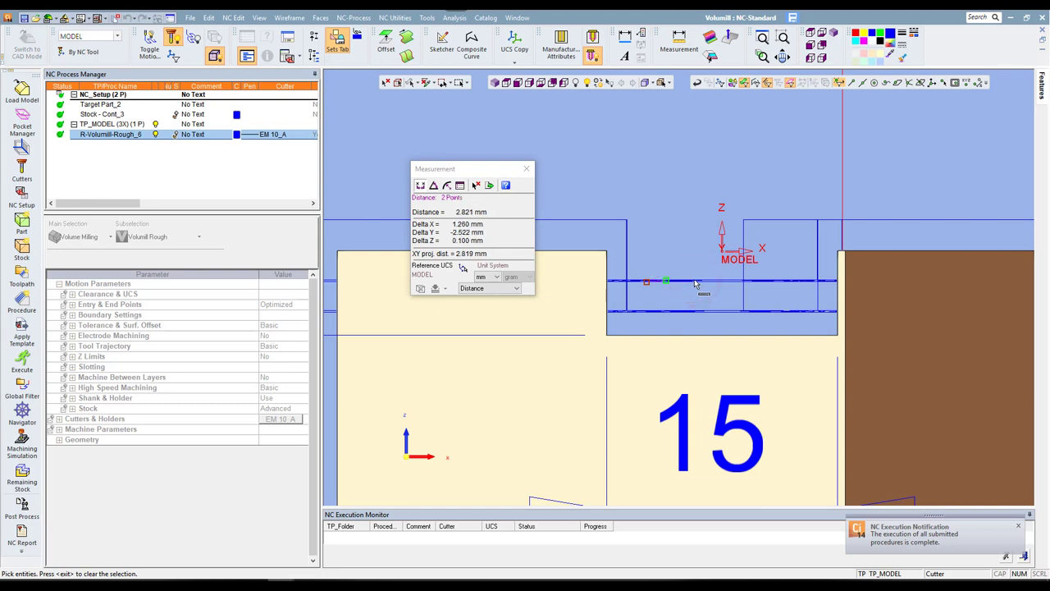
left_click(678, 313)
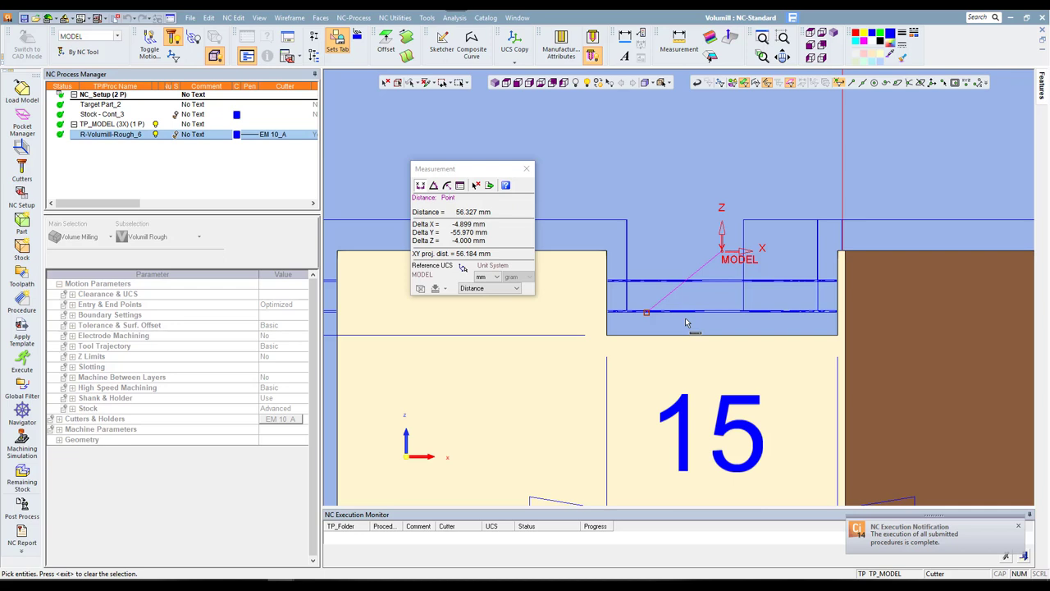
middle_click(687, 322)
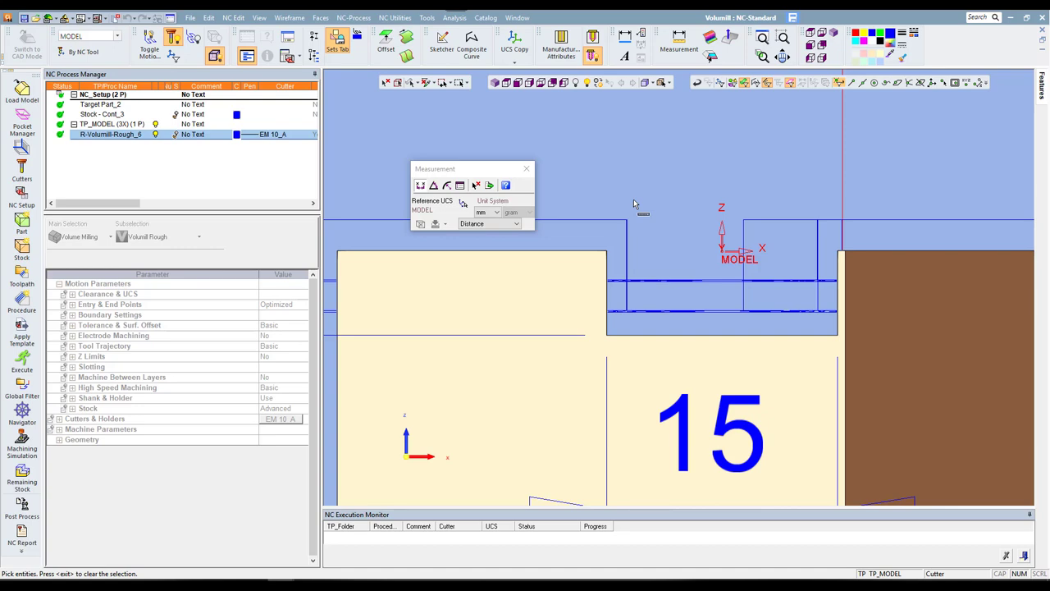
left_click(525, 168)
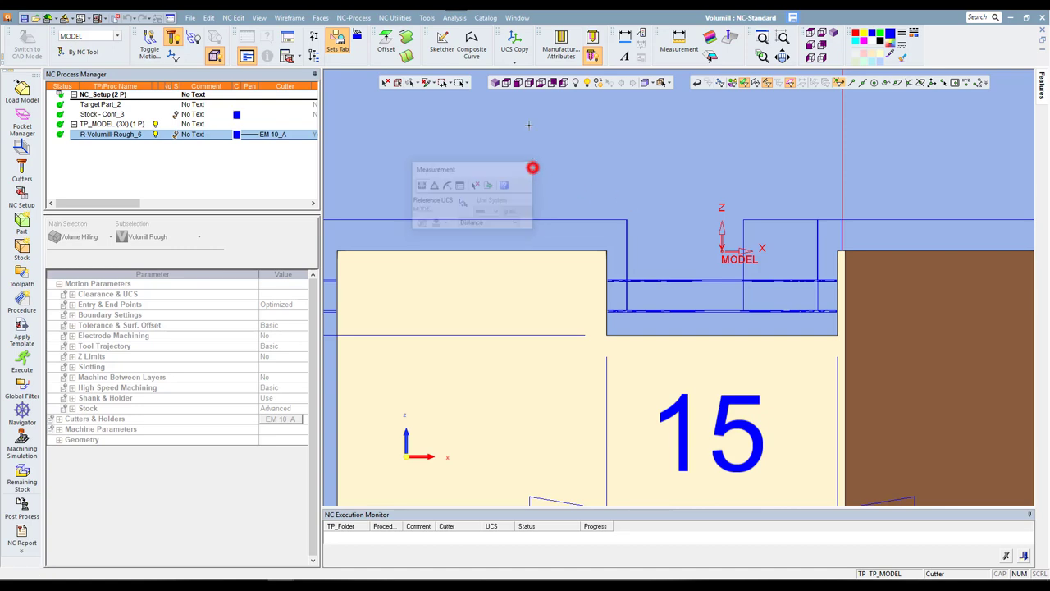
left_click(497, 83)
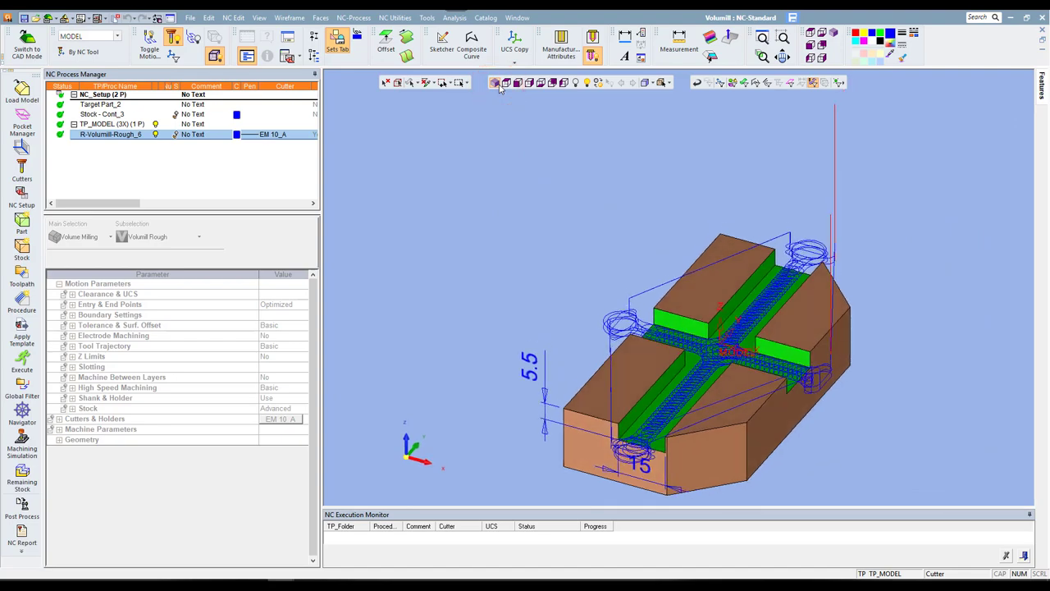
Change R-Volumill-Rough_6's fixed vertical step to 5.4, then Save & Calculate the toolpath
double_click(115, 136)
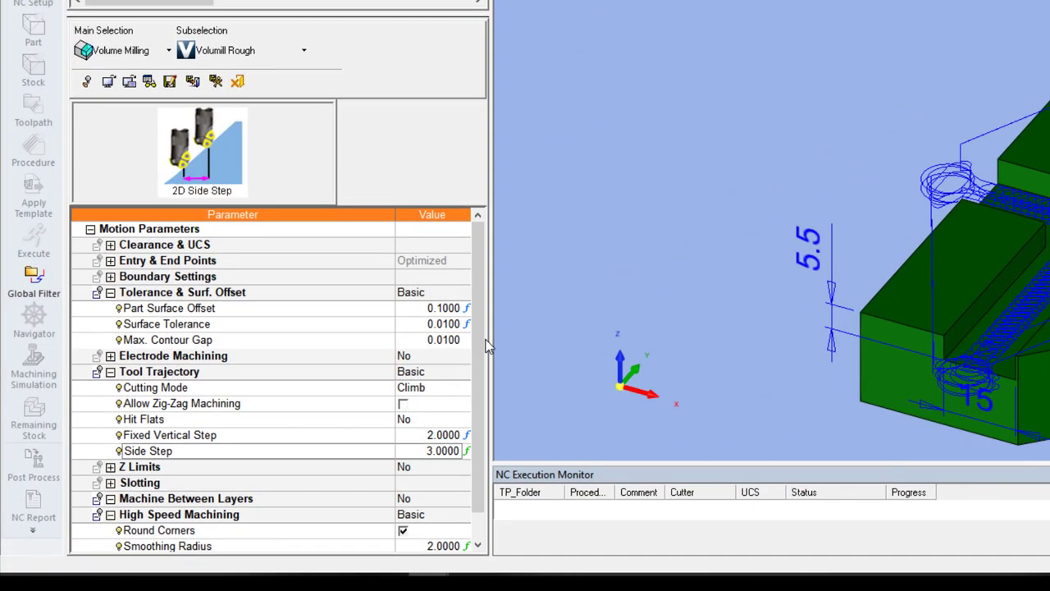
left_click(485, 337)
mouse_move(435, 451)
left_click(403, 435)
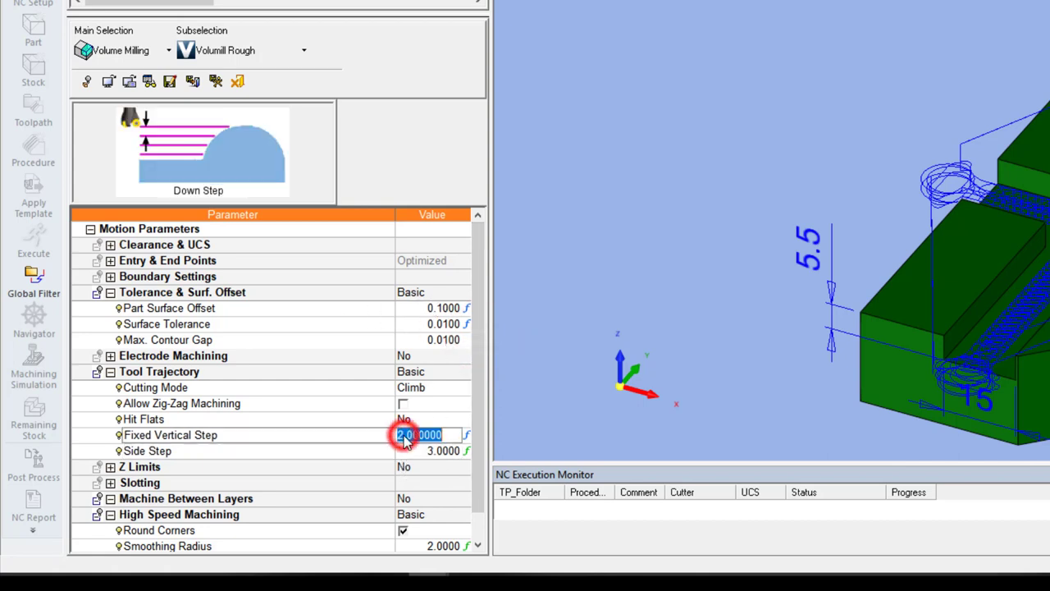
key("BackSpace")
key("Return")
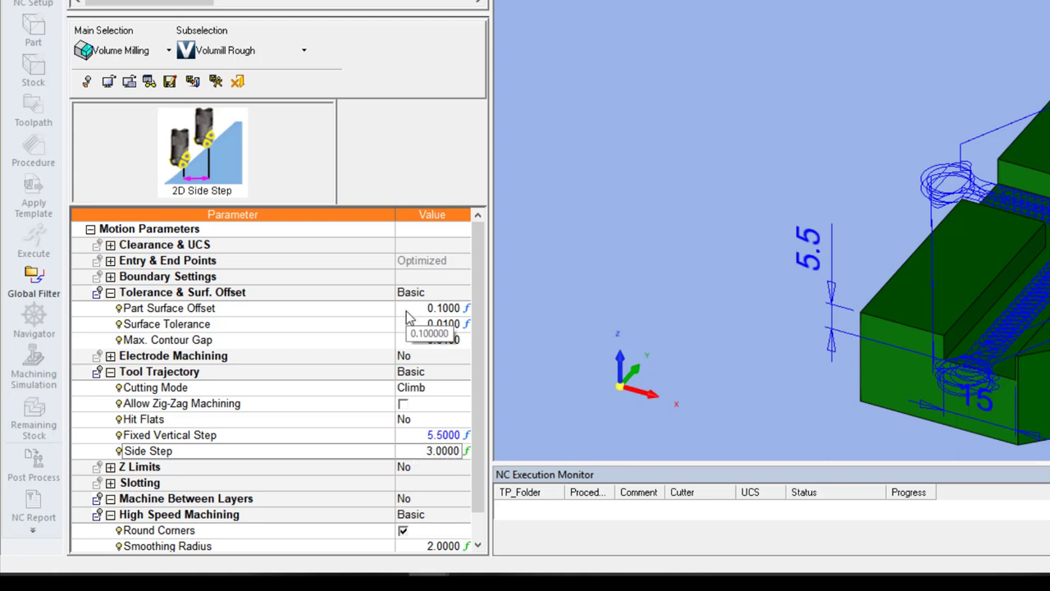
left_click(408, 436)
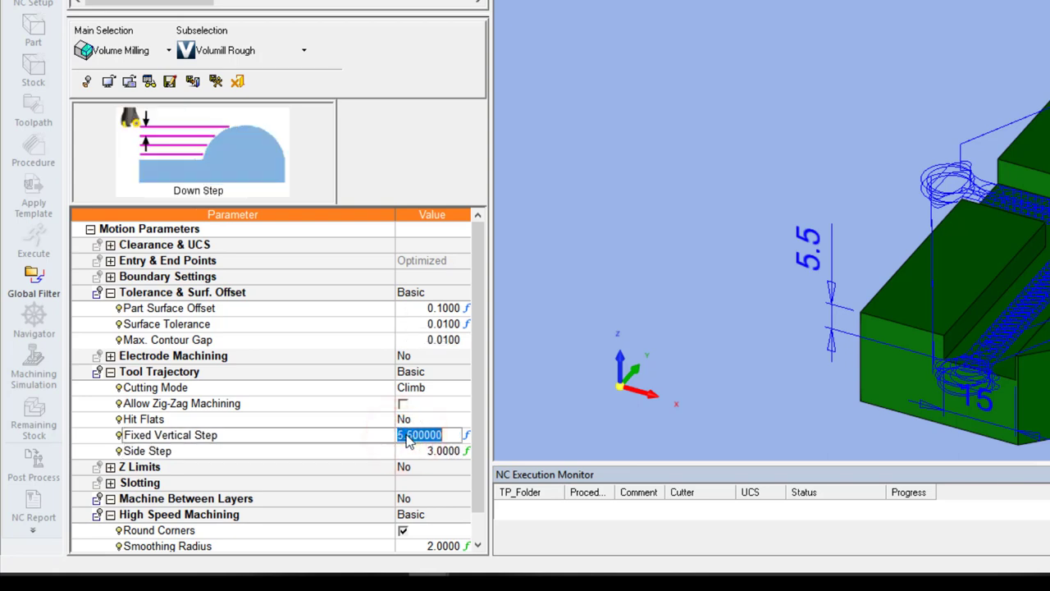
type("5.4")
key("Return")
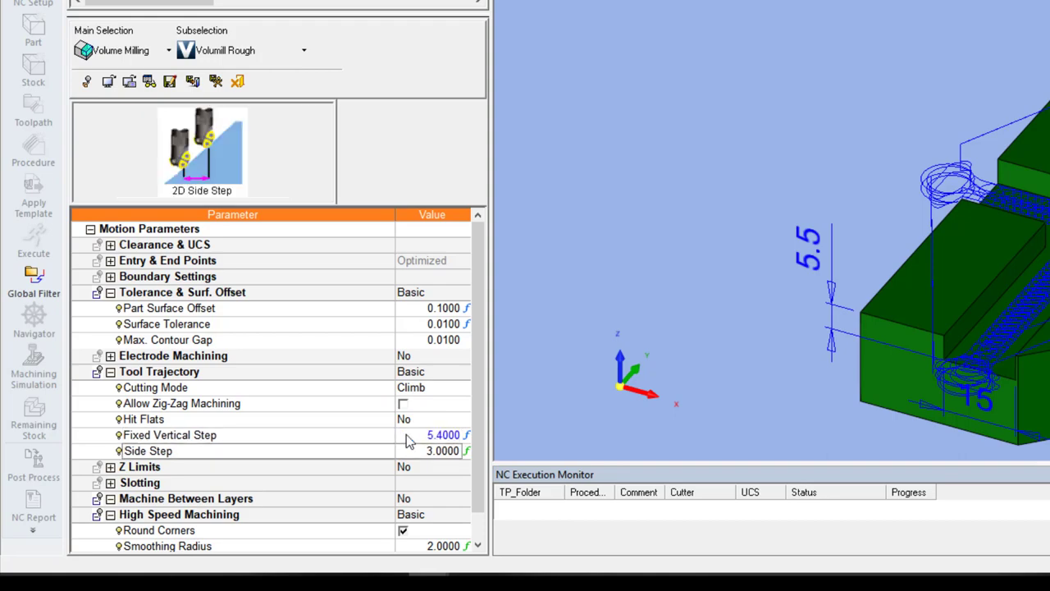
right_click(535, 238)
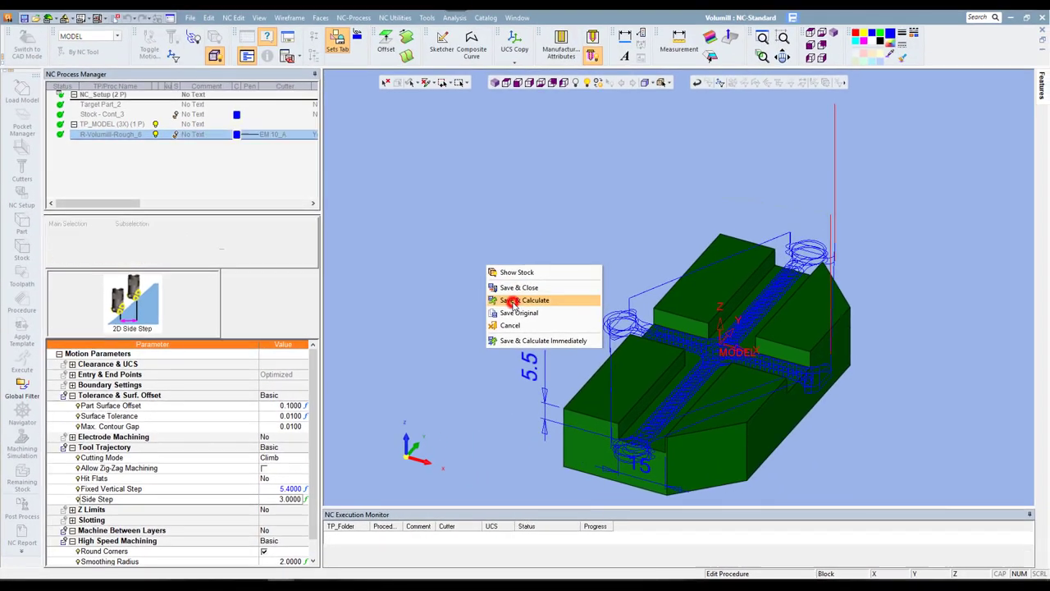
left_click(512, 300)
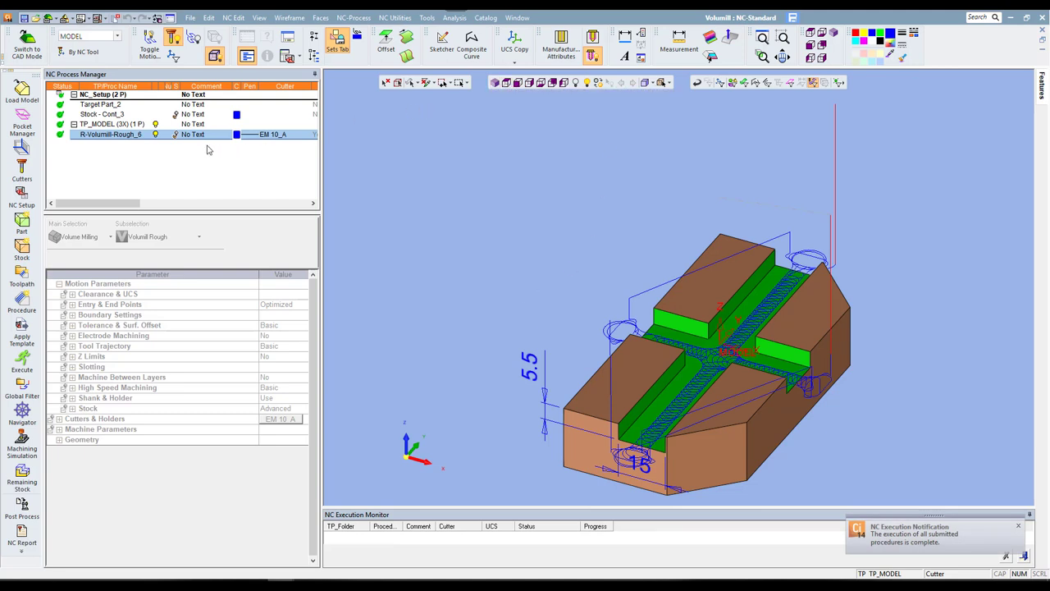
Hide the toolpath, show remaining stock with the cutter, and zoom into the corner in front view
left_click(155, 134)
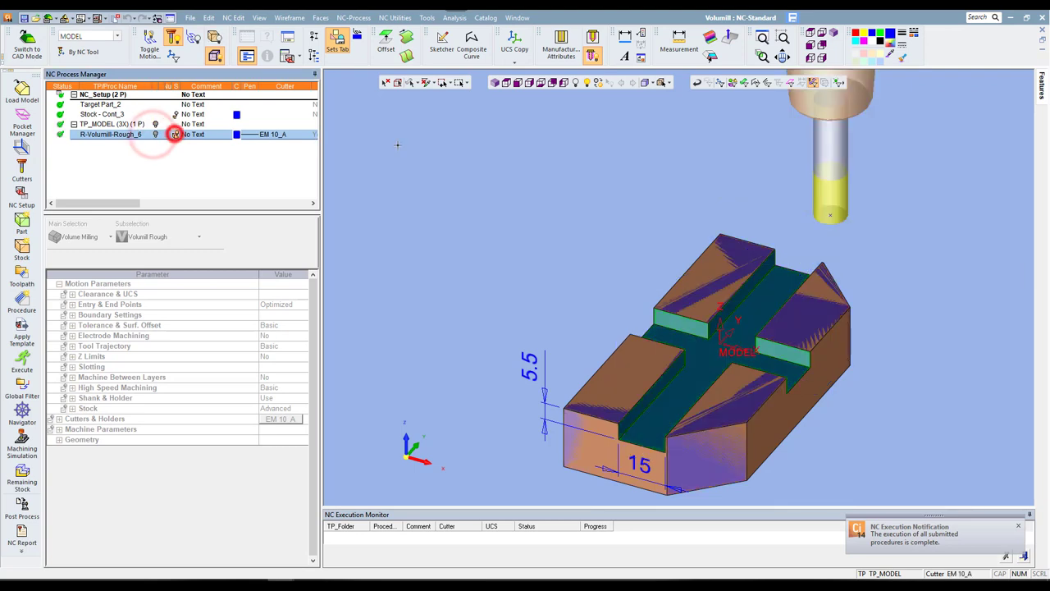
left_click(174, 134)
left_click(516, 83)
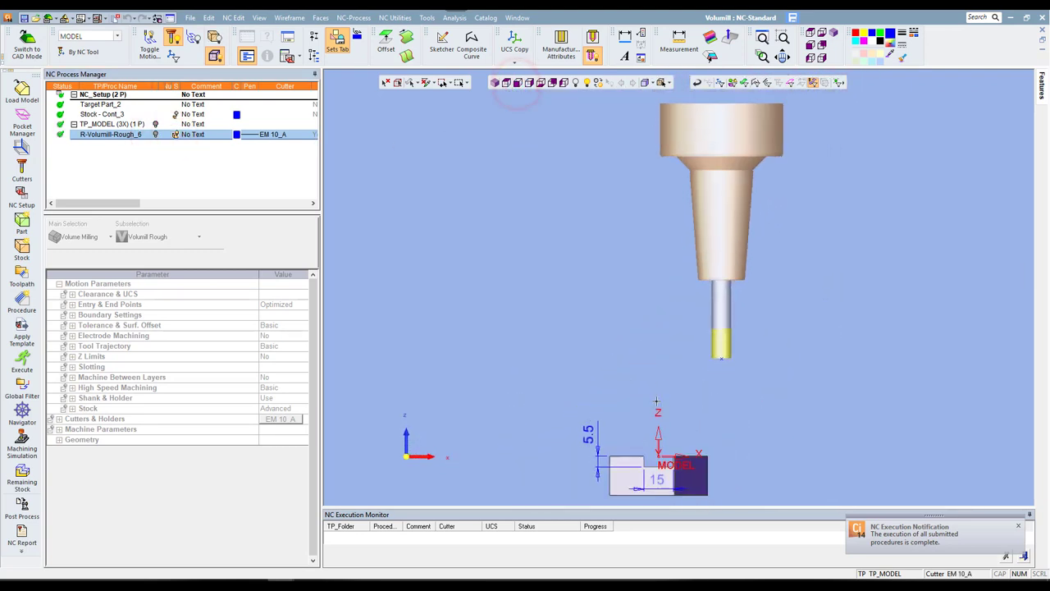
scroll(687, 246, "up", 2)
scroll(686, 227, "up", 2)
scroll(626, 204, "up", 1)
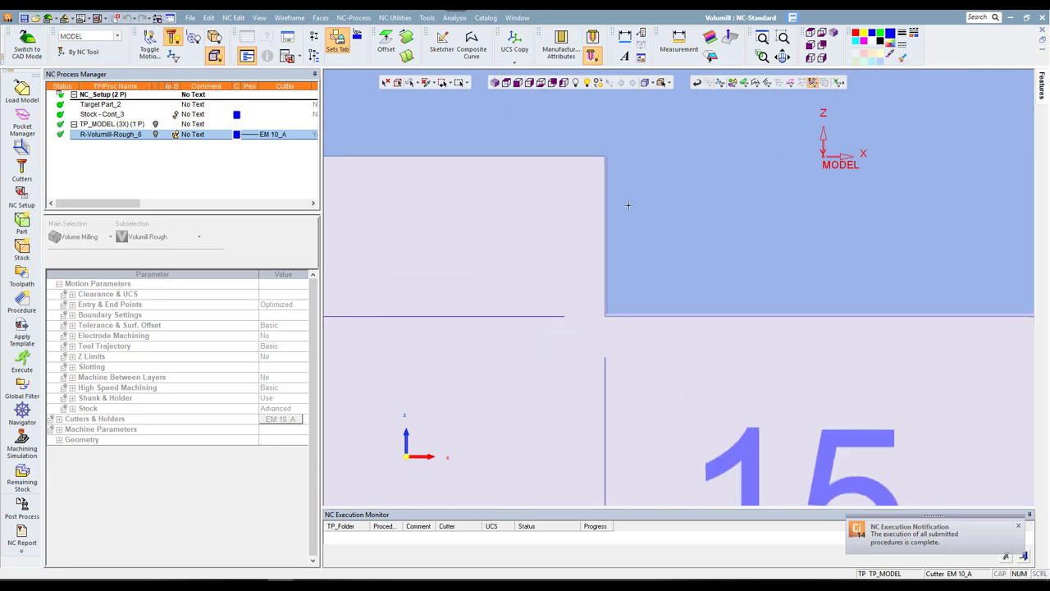
scroll(621, 190, "up", 1)
scroll(621, 190, "up", 2)
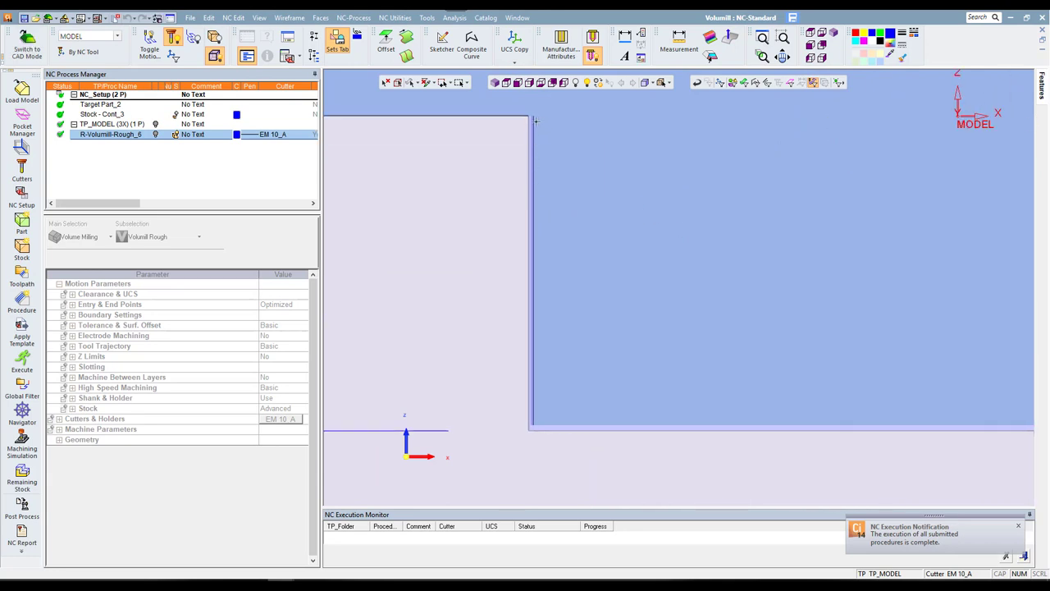
scroll(552, 415, "up", 1)
scroll(645, 345, "up", 1)
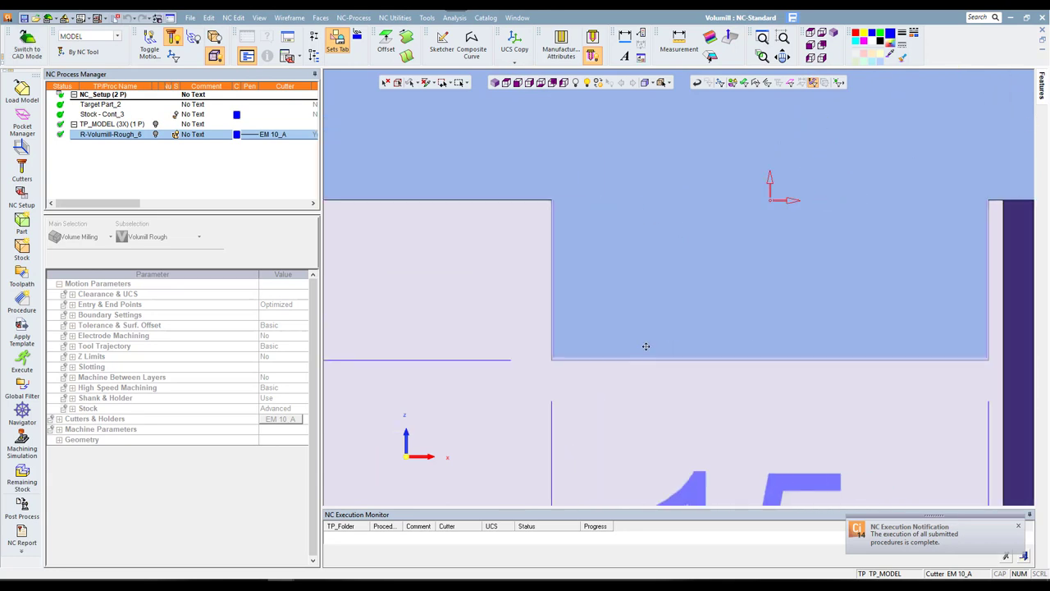
scroll(797, 258, "up", 1)
scroll(796, 205, "up", 1)
scroll(799, 168, "up", 1)
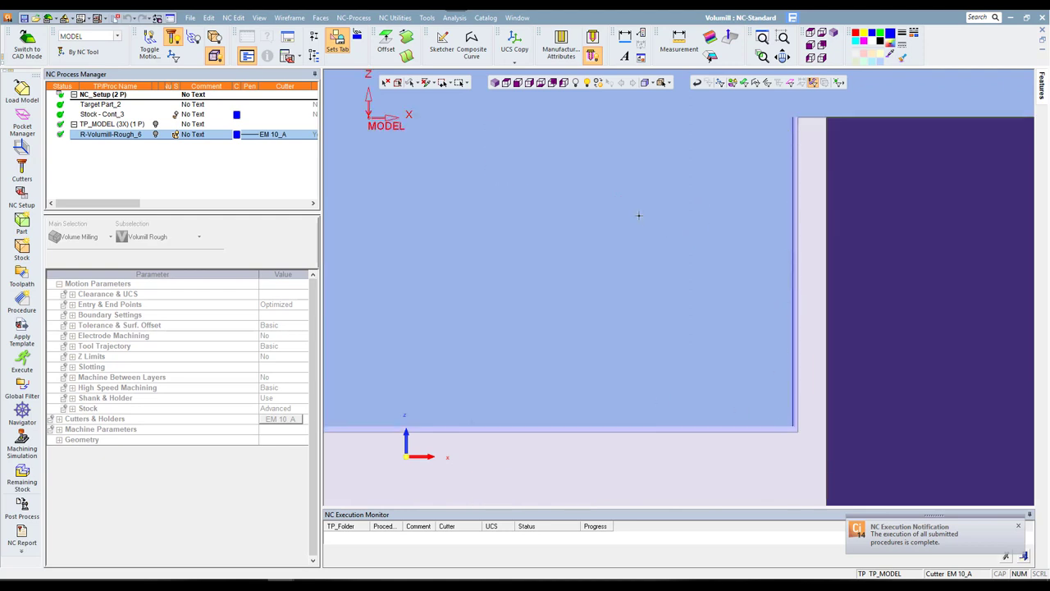
Return to an isometric view of the cross-slot part
left_click(495, 84)
scroll(685, 303, "up", 1)
scroll(685, 304, "up", 1)
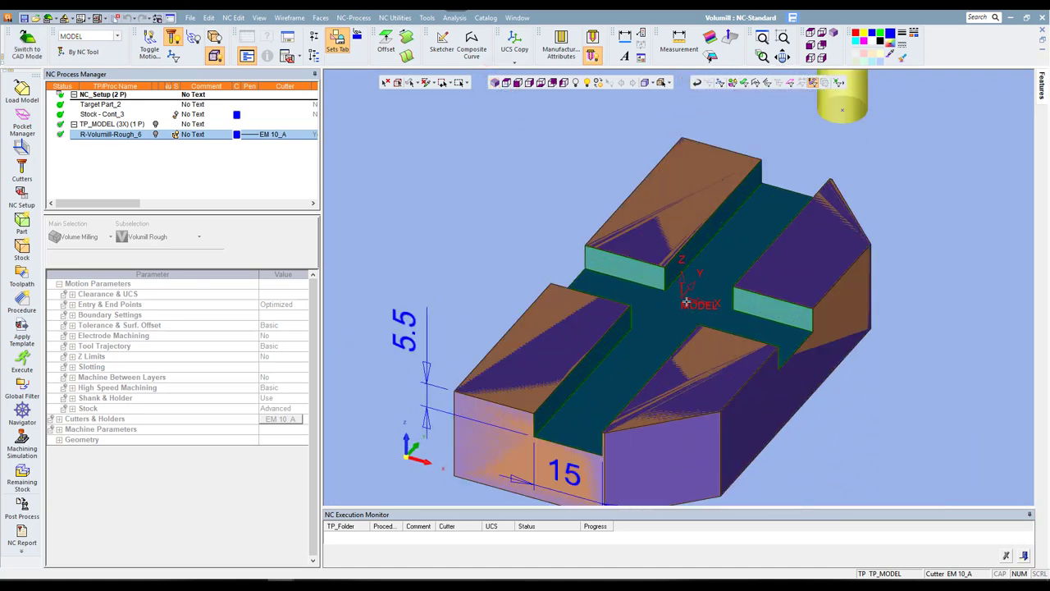
Hide the remaining stock and set the procedure's Fixed Vertical Step to 5.5
left_click(174, 136)
left_click(121, 136)
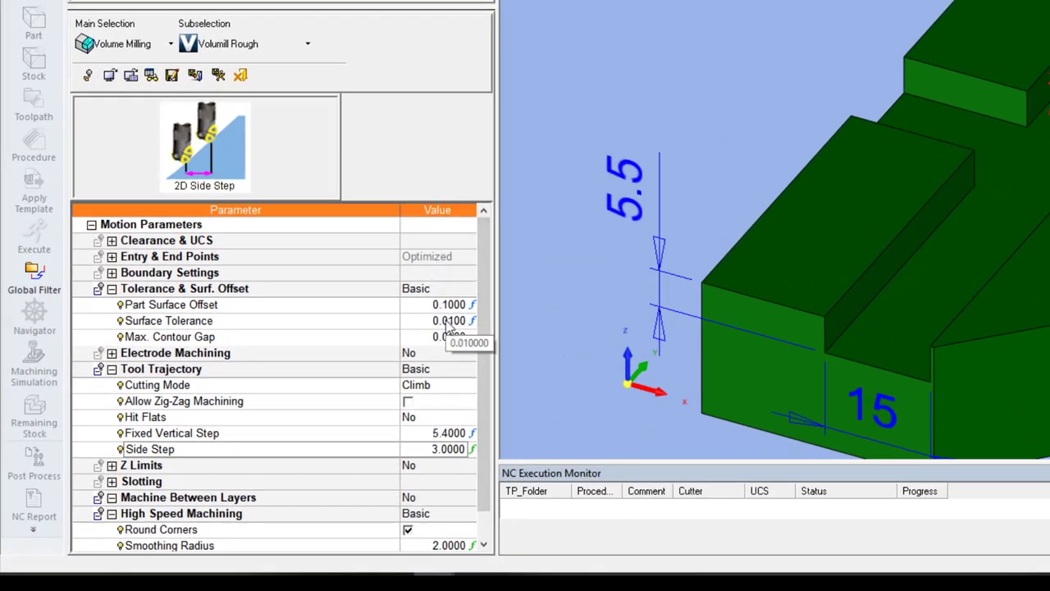
left_click(418, 437)
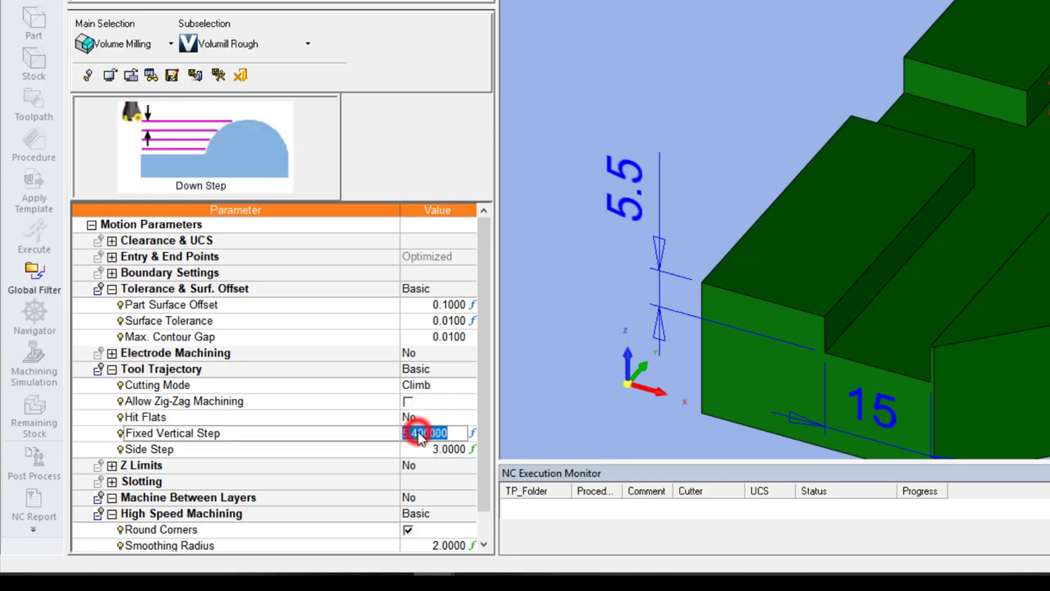
left_click(418, 437)
type("5.5")
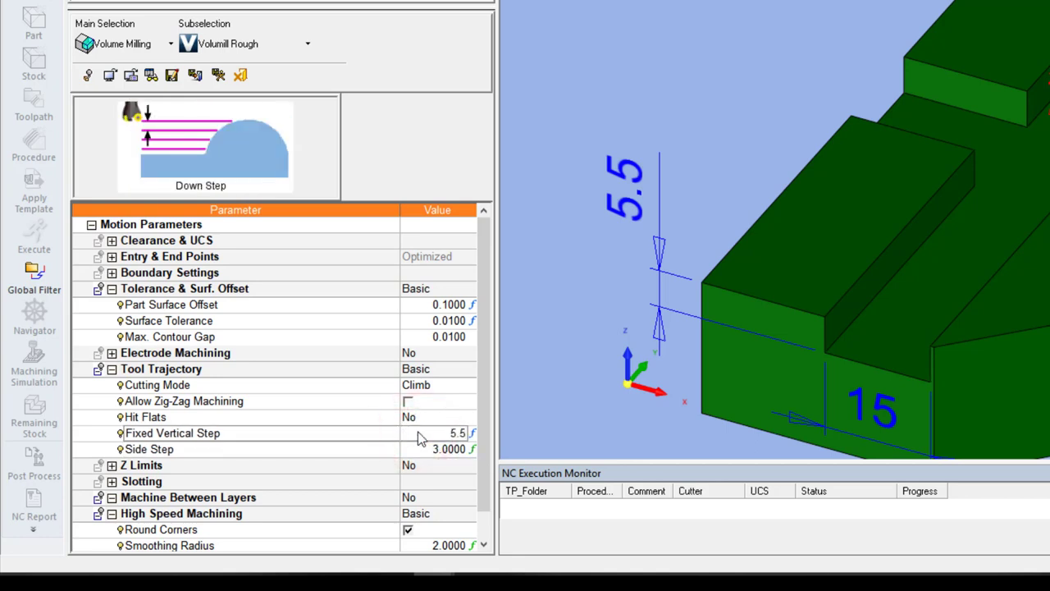
left_click(371, 449)
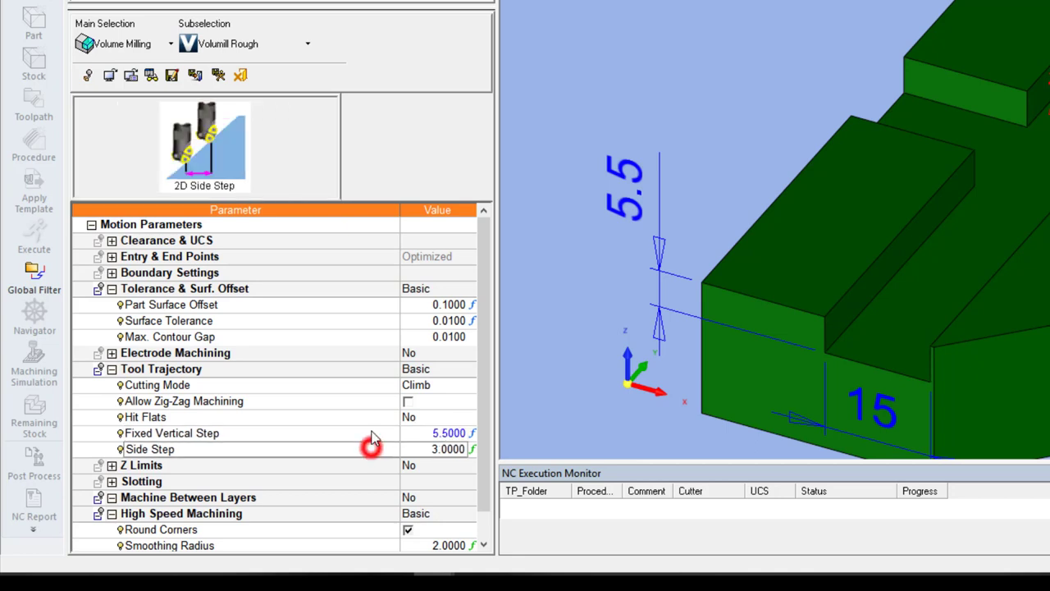
double_click(414, 433)
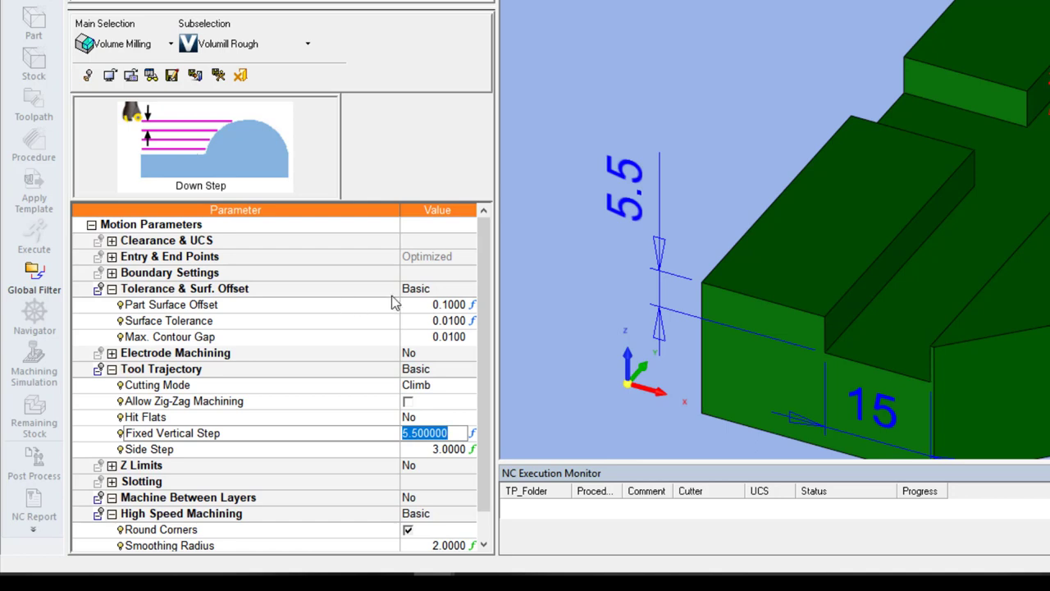
Set Tolerance & Surf. Offset to Advanced with a 0 floor offset, then Save & Calculate
left_click(438, 289)
left_click(439, 320)
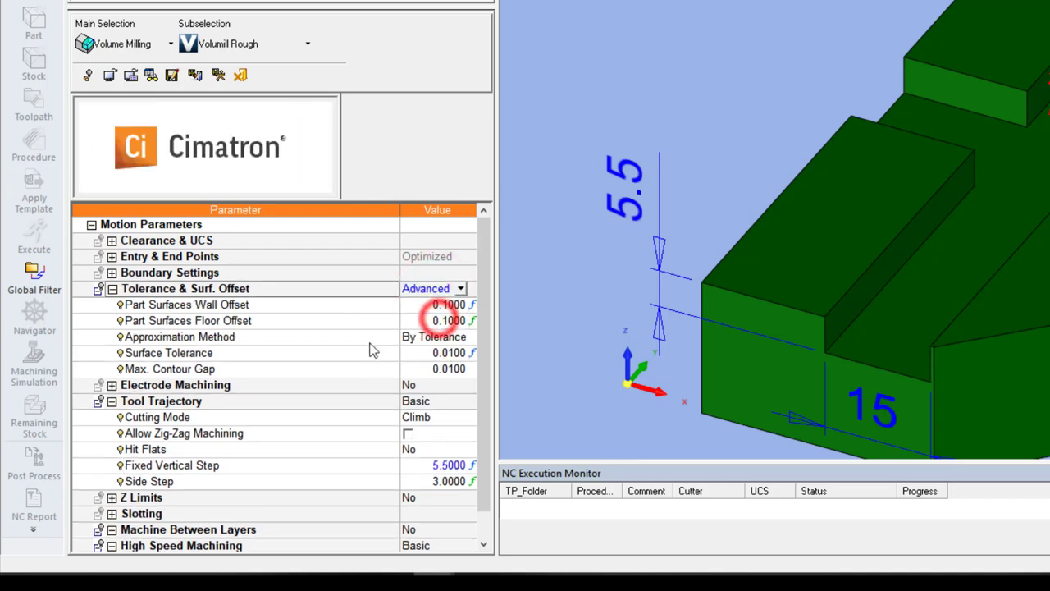
left_click(416, 323)
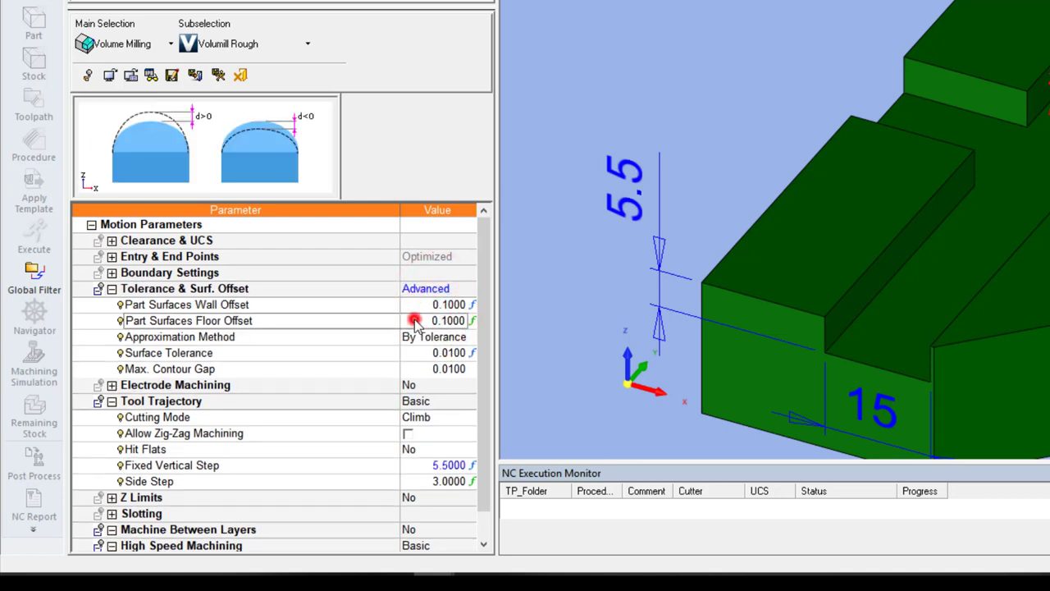
type("0")
key("Return")
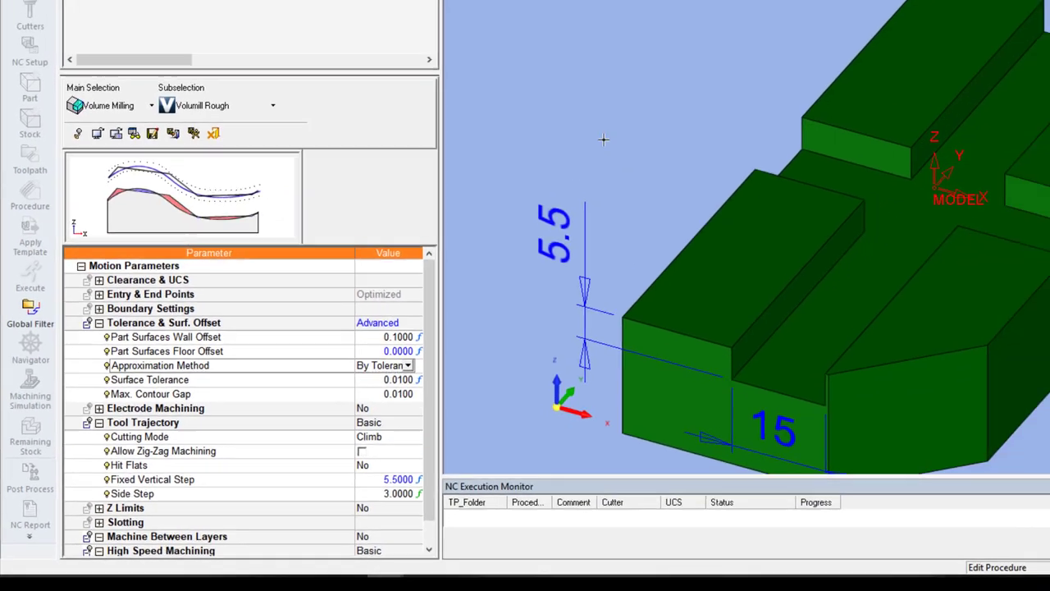
right_click(440, 259)
left_click(461, 293)
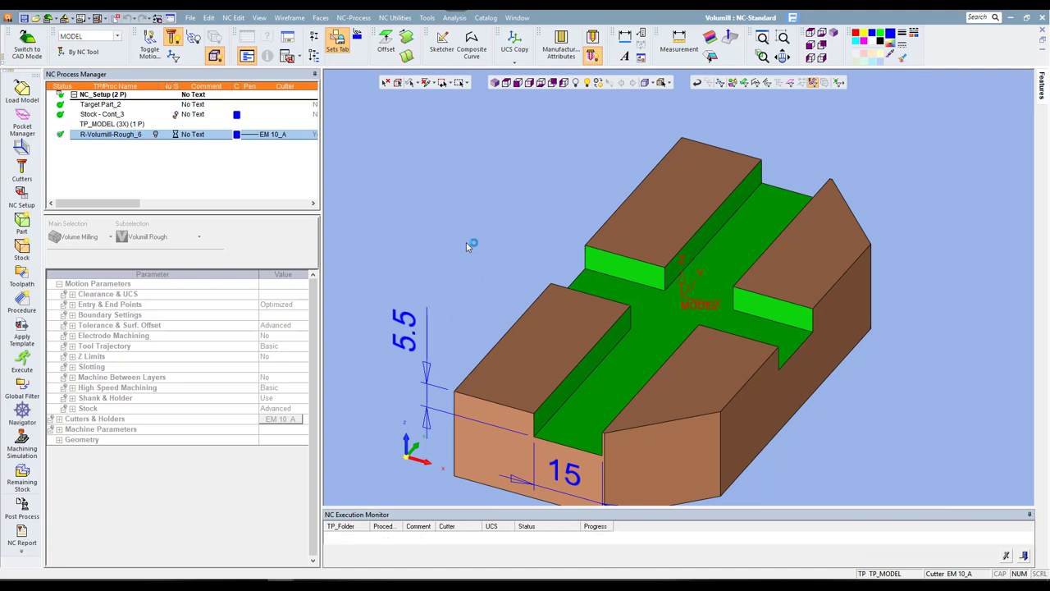
Show the recalculated toolpath and zoom into the slot in front view
left_click(155, 134)
left_click(517, 82)
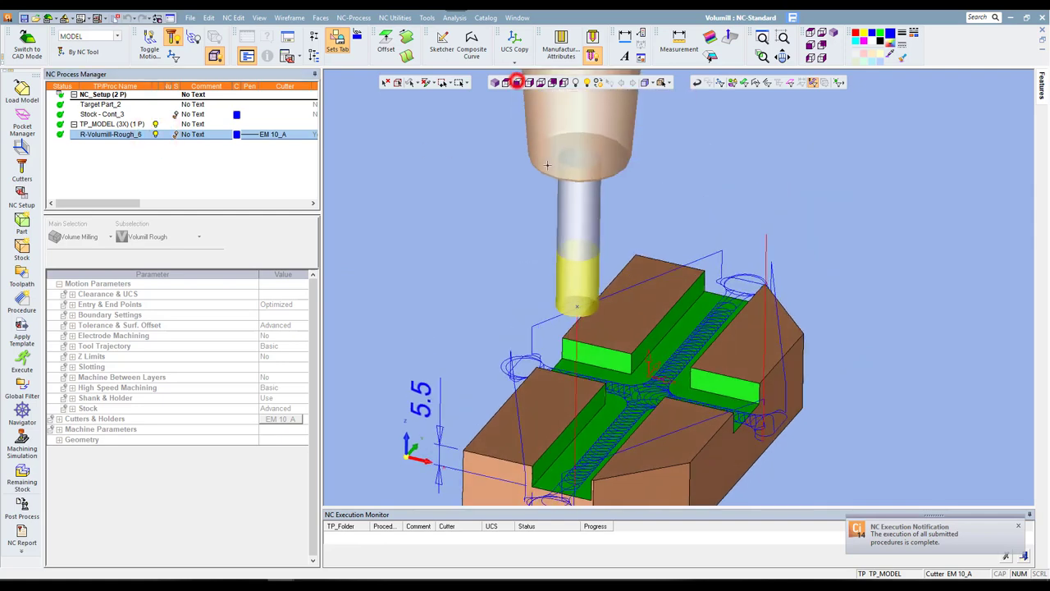
scroll(680, 347, "up", 5)
scroll(680, 347, "up", 3)
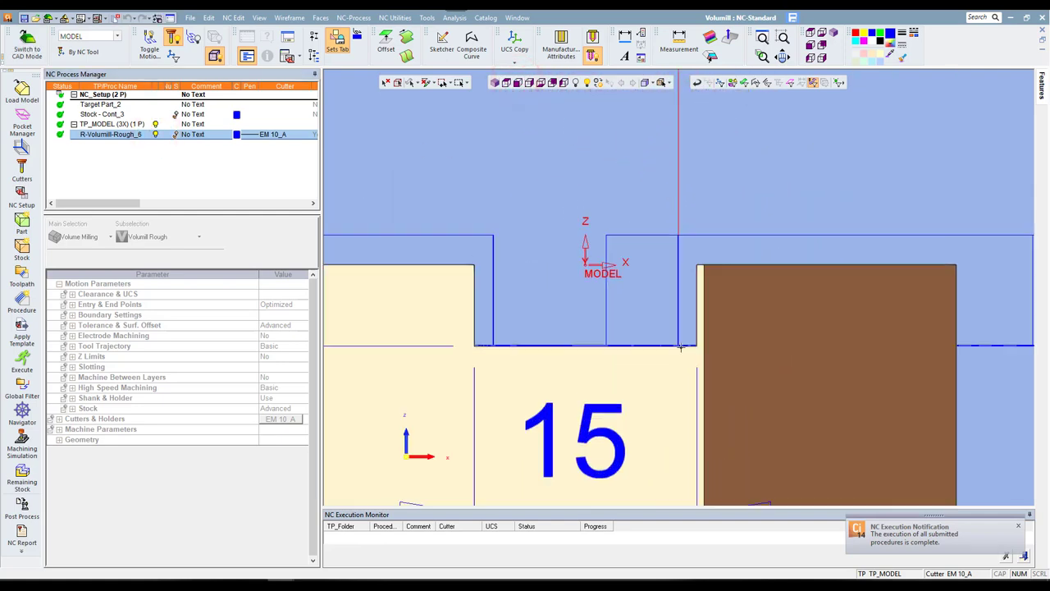
scroll(680, 347, "up", 2)
scroll(733, 300, "up", 2)
scroll(624, 192, "up", 2)
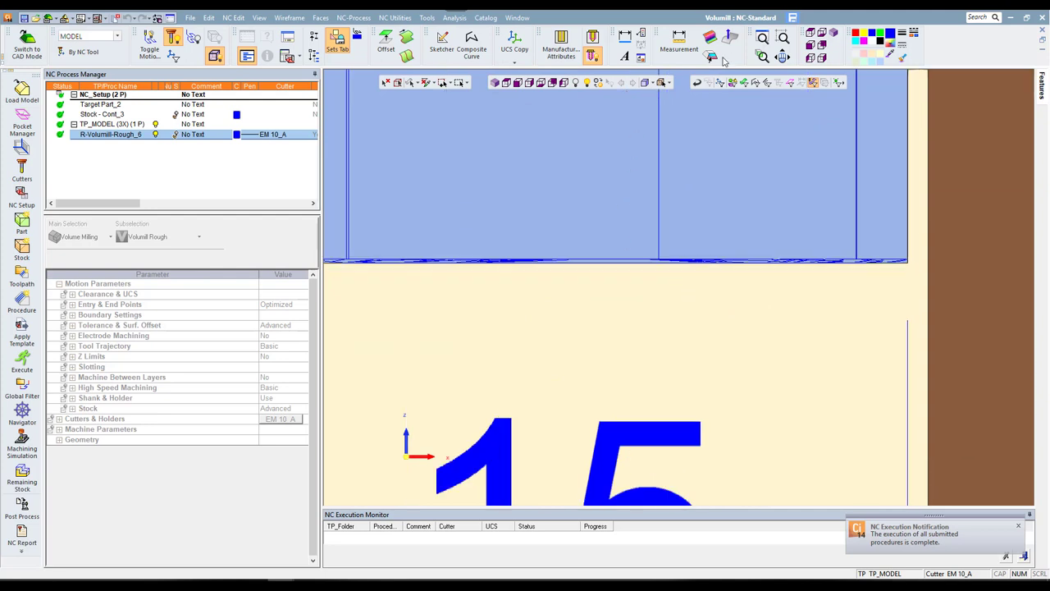
Measure from the top edge to the slot floor, reading 5.500 mm Delta Z, then close
left_click(679, 41)
left_click(600, 264)
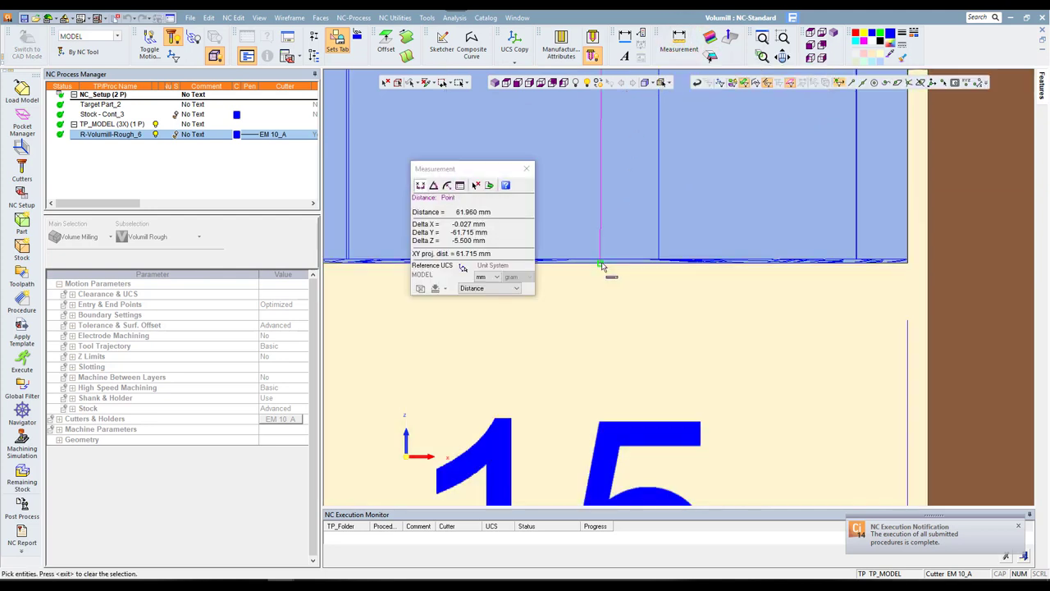
left_click(599, 261)
scroll(669, 237, "down", 3)
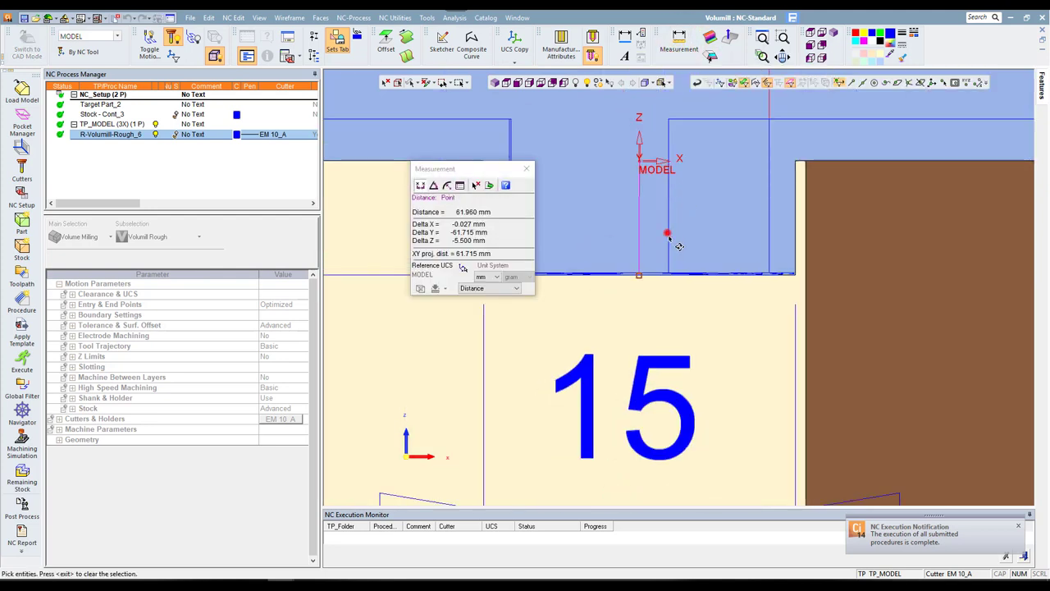
left_click(669, 237)
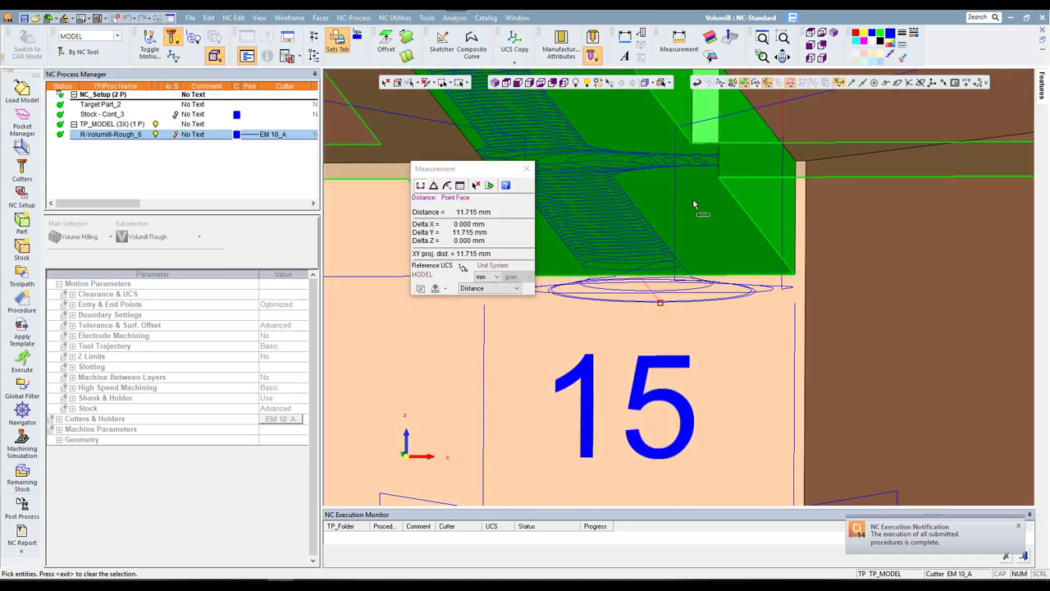
middle_click(606, 209)
left_click_drag(629, 188, 558, 187, "ctrl")
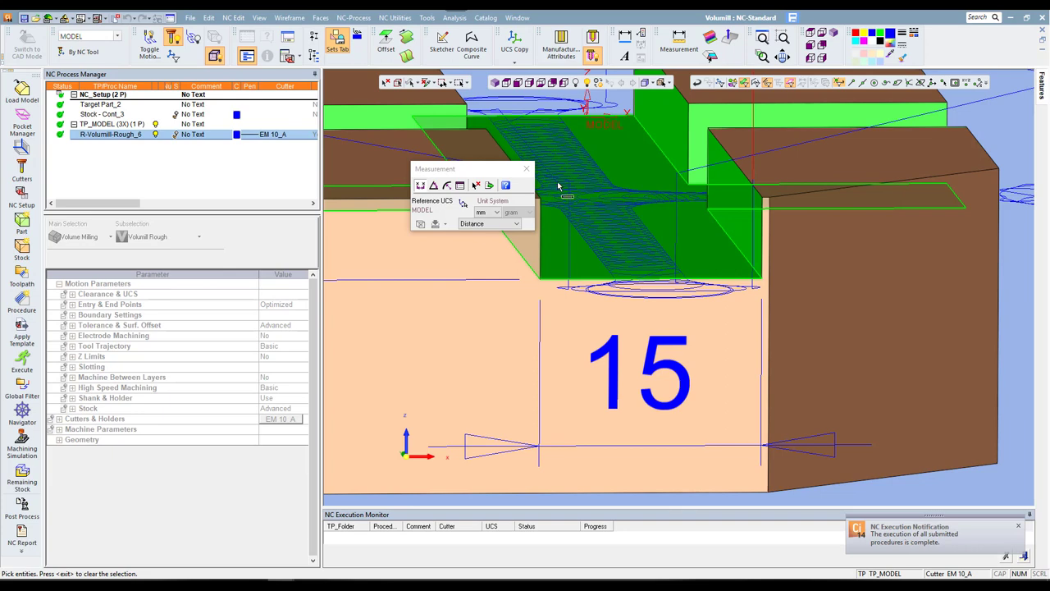
middle_click(617, 205)
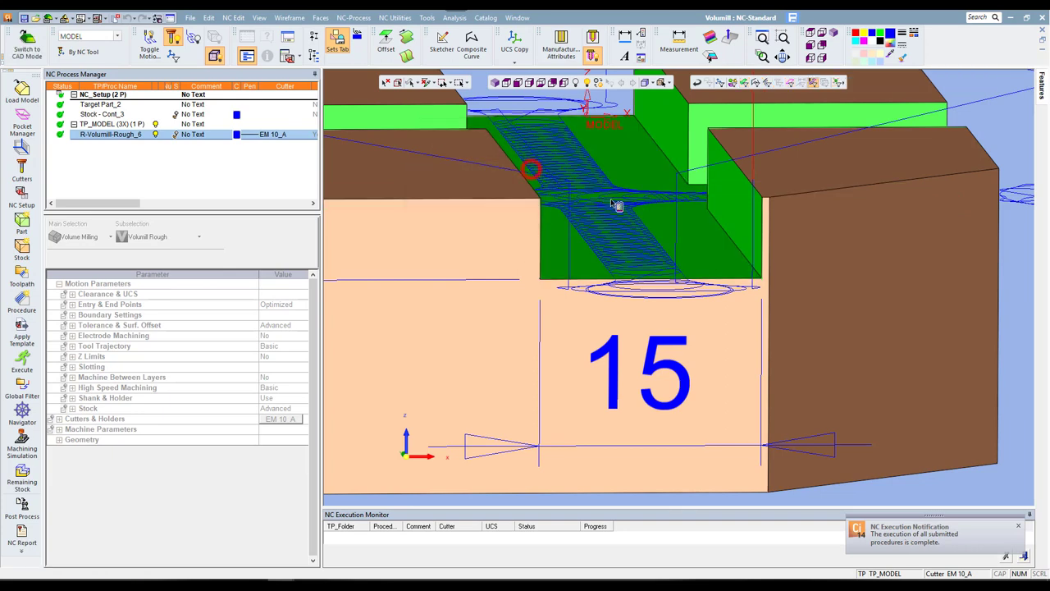
left_click(156, 135)
left_click(174, 134)
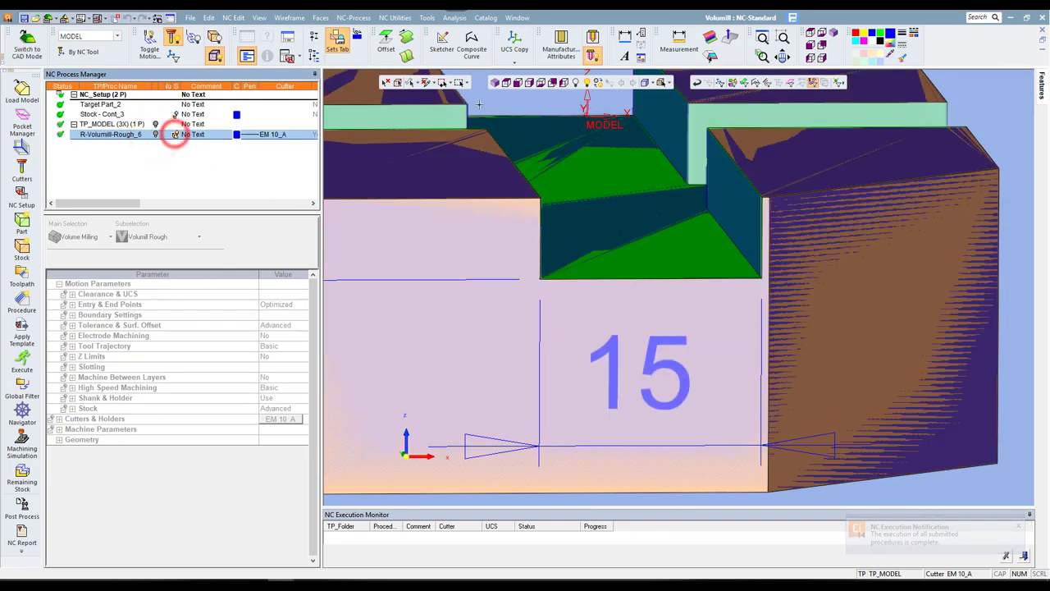
left_click(517, 82)
scroll(678, 473, "up", 1)
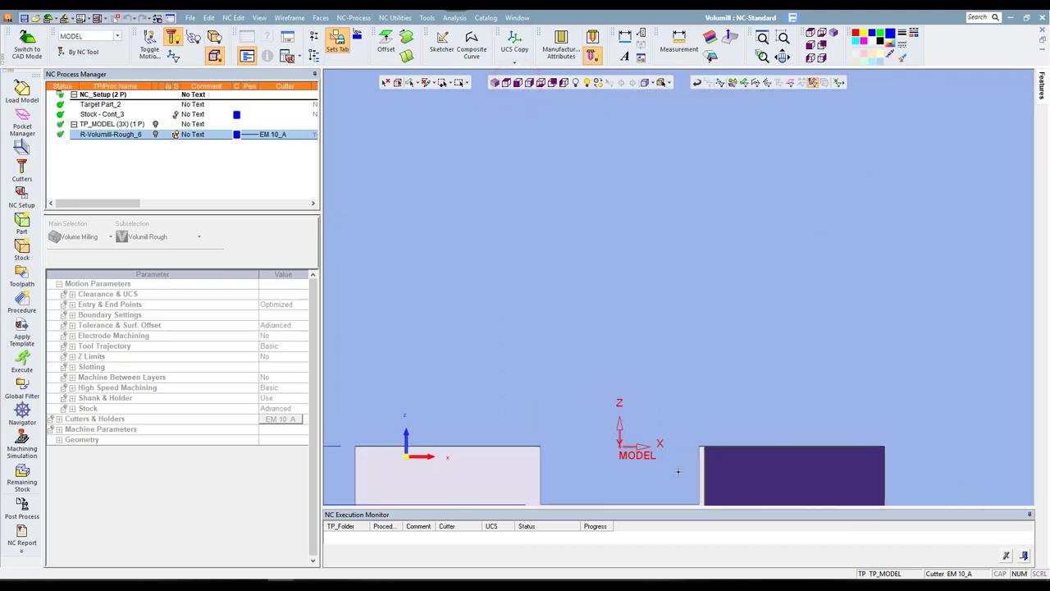
scroll(688, 426, "up", 2)
scroll(738, 393, "up", 2)
scroll(788, 361, "up", 2)
scroll(791, 280, "up", 2)
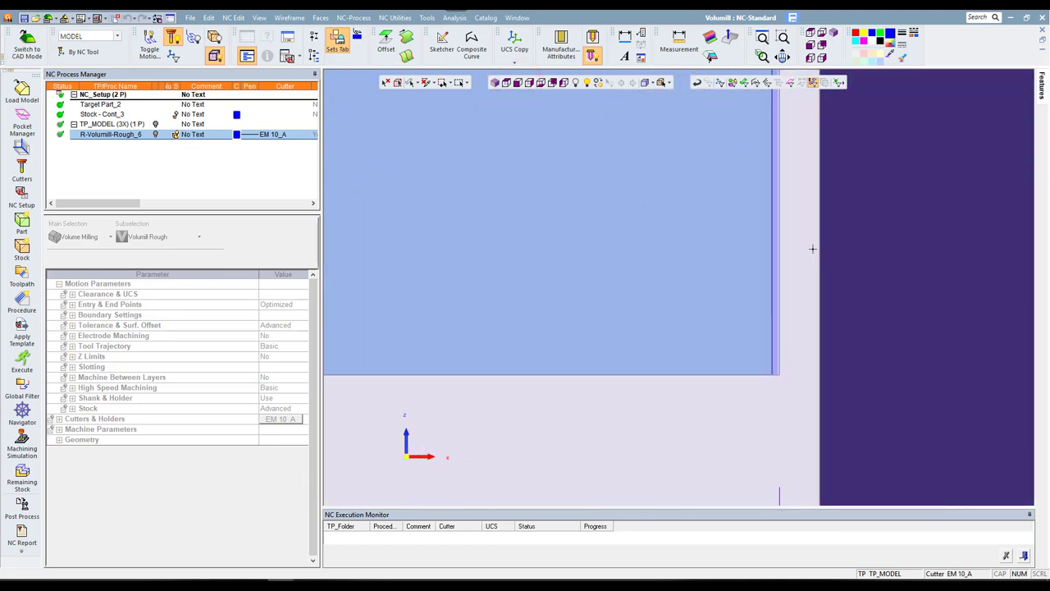
scroll(741, 241, "down", 1)
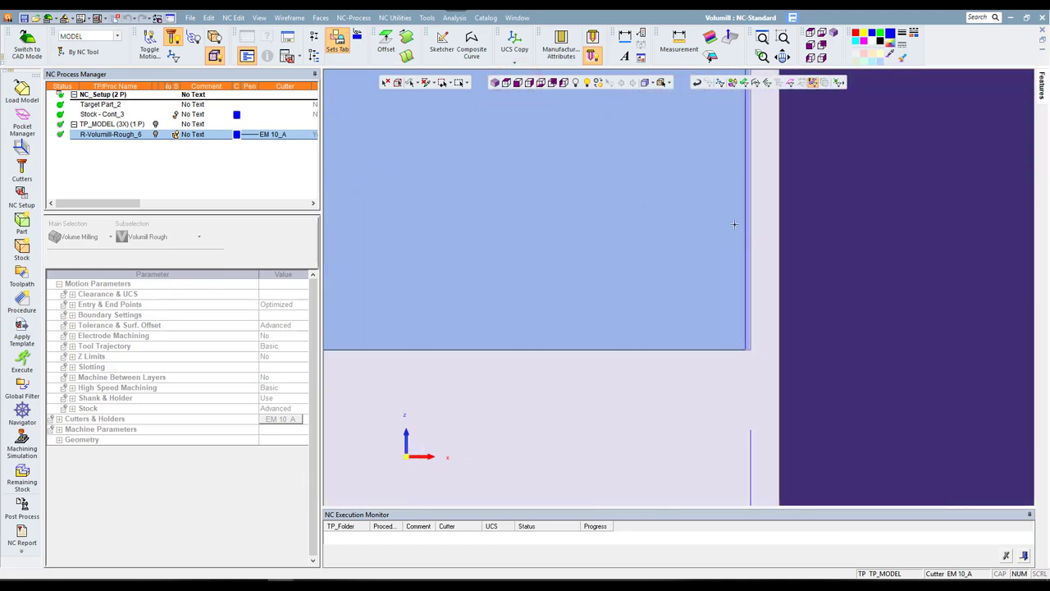
scroll(734, 224, "down", 1)
scroll(775, 251, "down", 1)
scroll(826, 251, "down", 1)
scroll(877, 240, "down", 1)
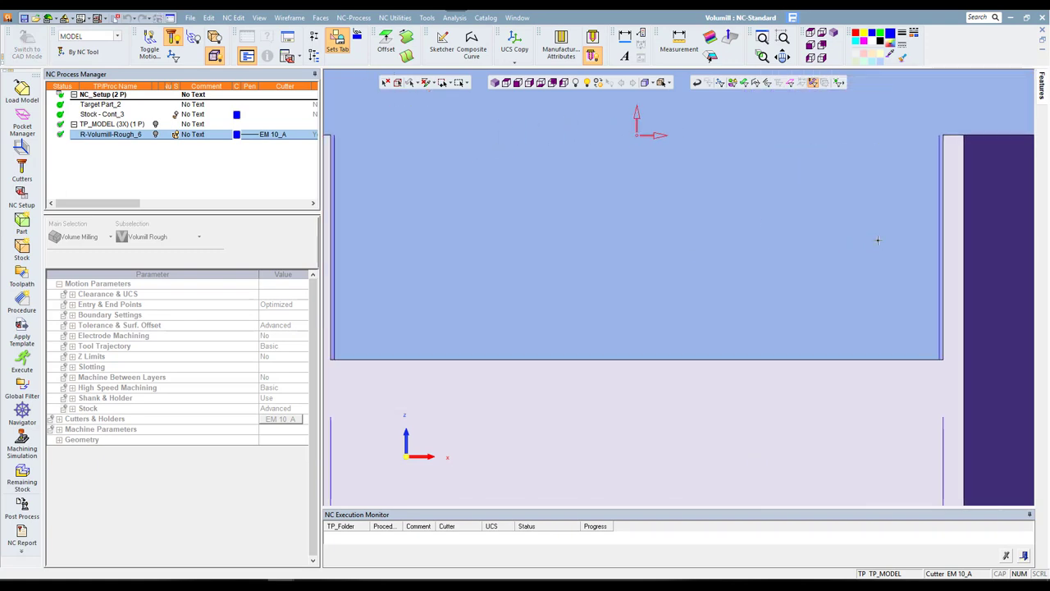
left_click(495, 83)
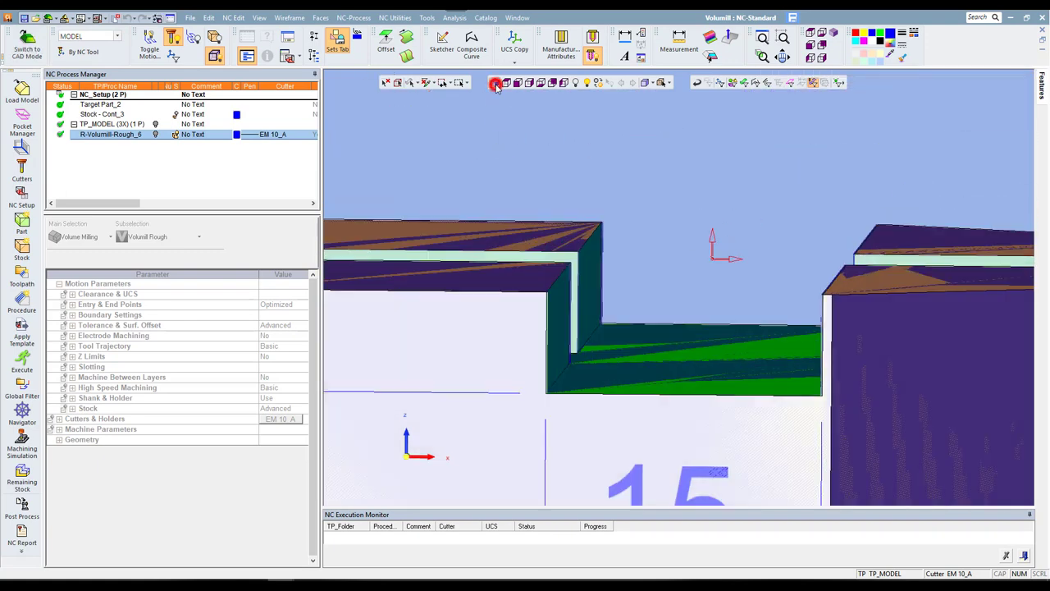
scroll(695, 333, "up", 3)
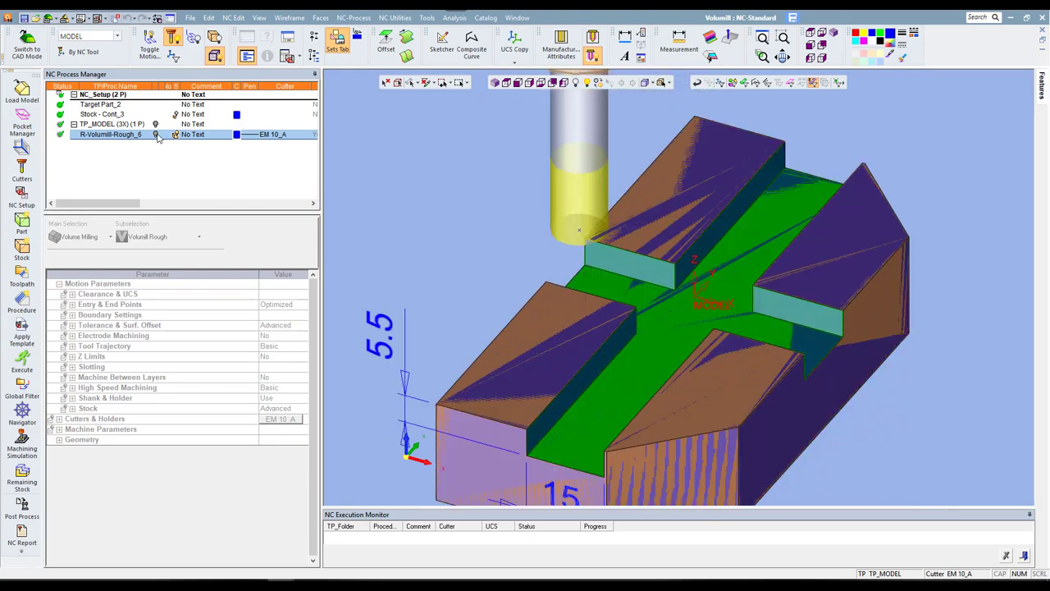
left_click(156, 134)
Edit R-Volumill-Rough_6, switching Tolerance & Surf. Offset from Advanced to Basic, and open Hit Flats
double_click(122, 136)
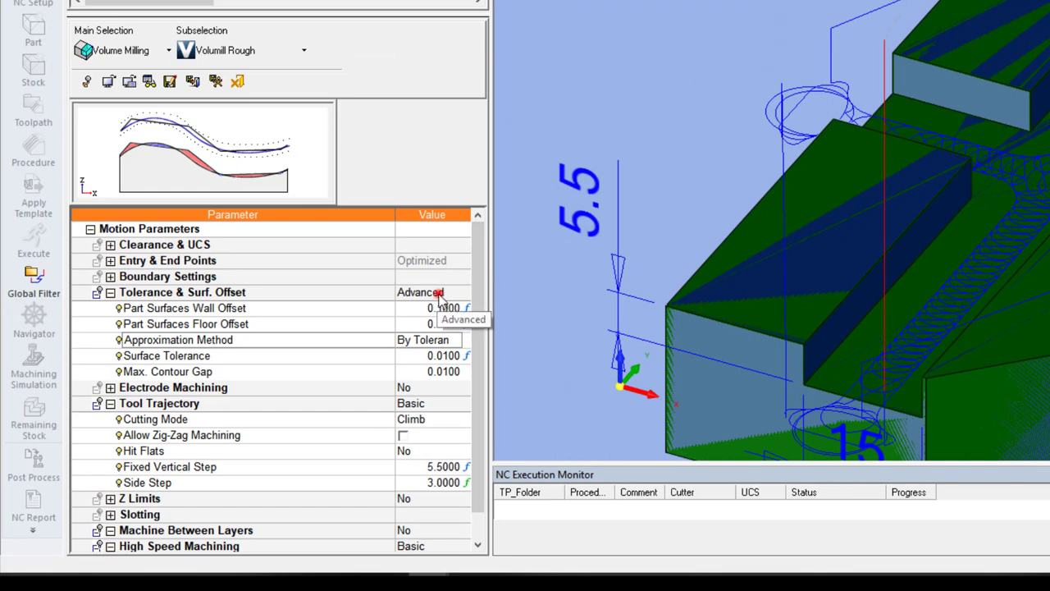
left_click(438, 296)
left_click(430, 306)
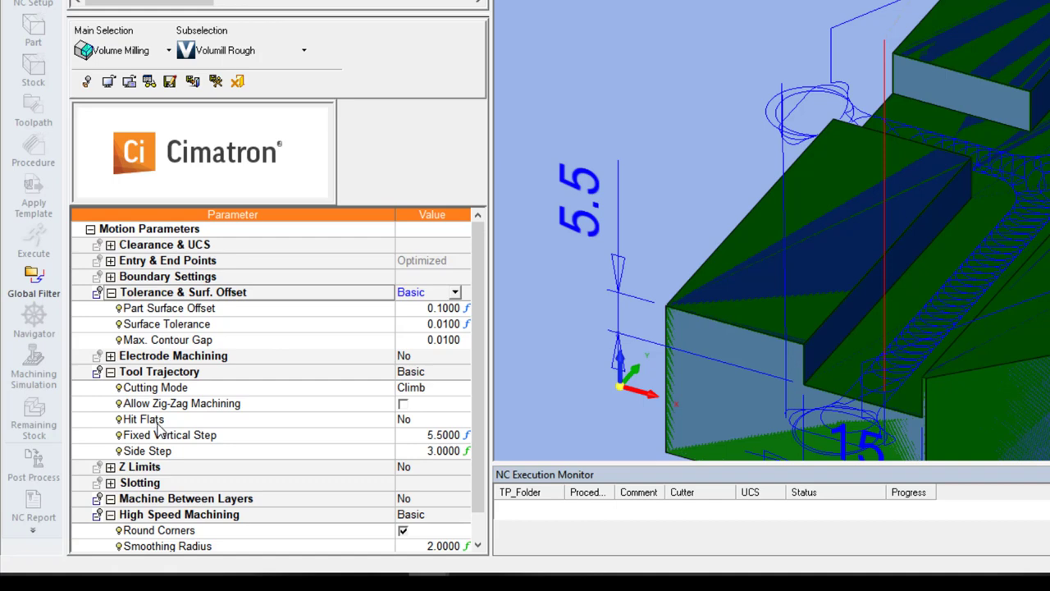
left_click(433, 424)
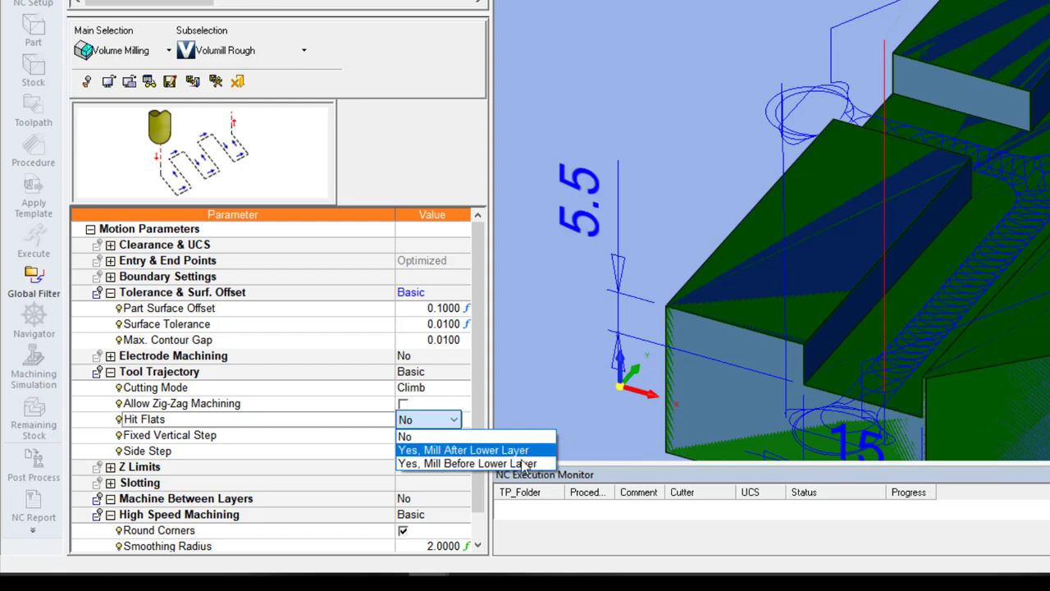
Set Hit Flats to Yes, Mill and Save & Calculate the procedure
left_click(521, 450)
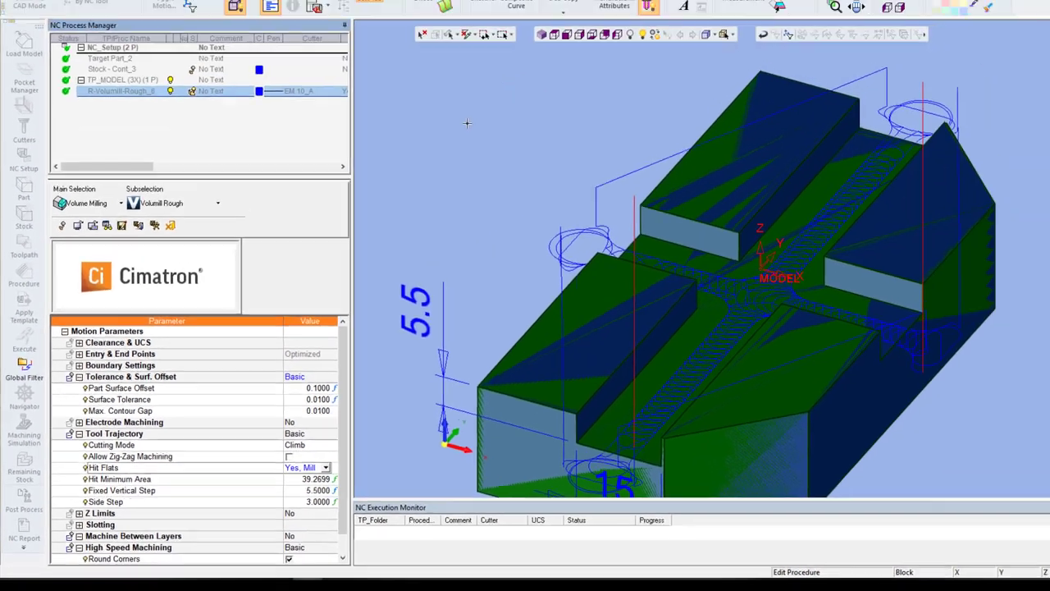
right_click(426, 167)
left_click(456, 197)
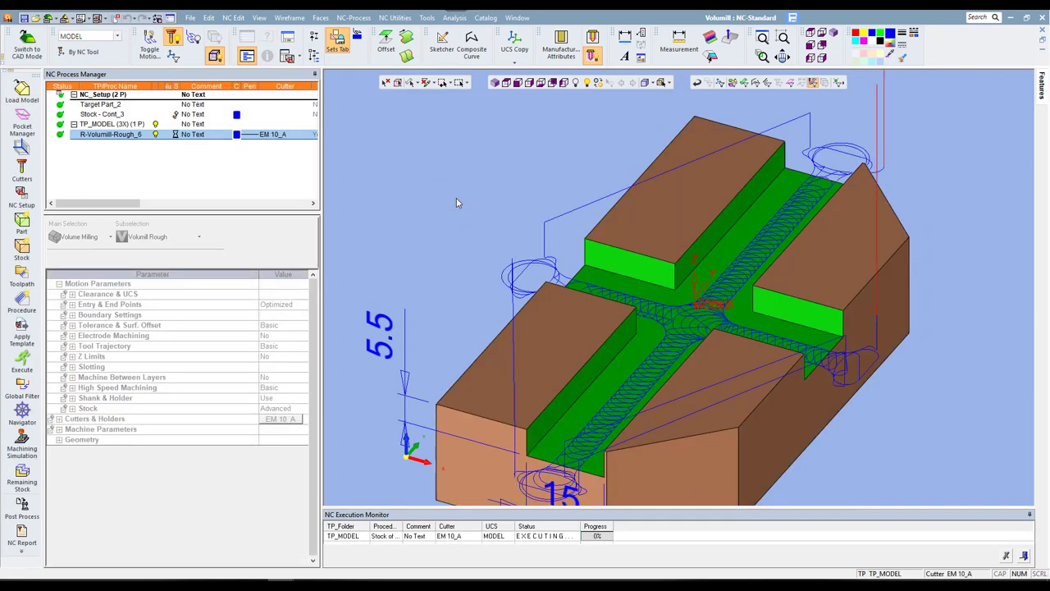
Reopen R-Volumill-Rough_6 to check its parameters and save it again
double_click(113, 135)
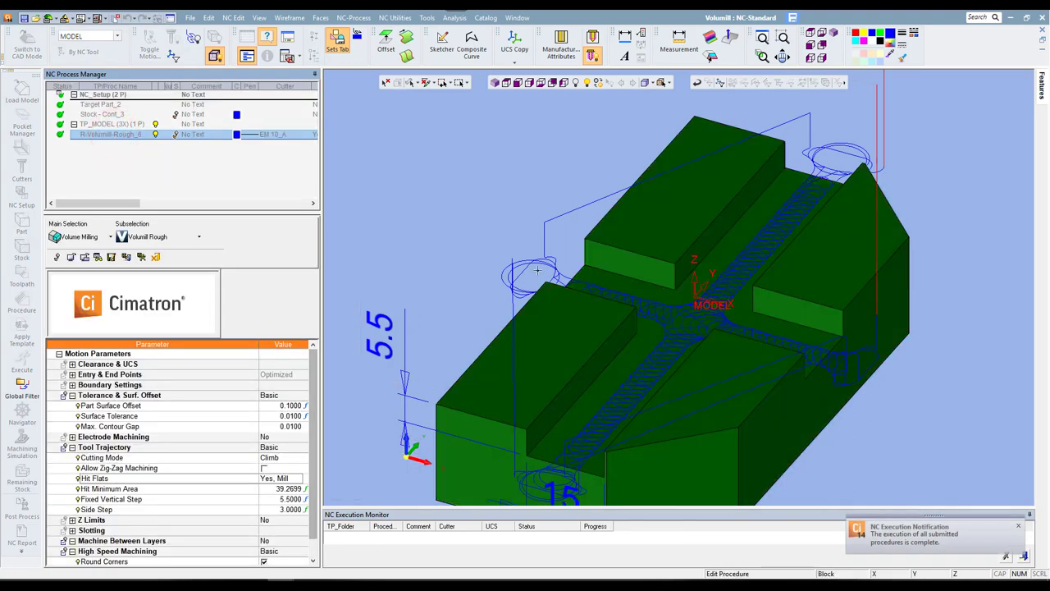
middle_click_drag(626, 280, 622, 300)
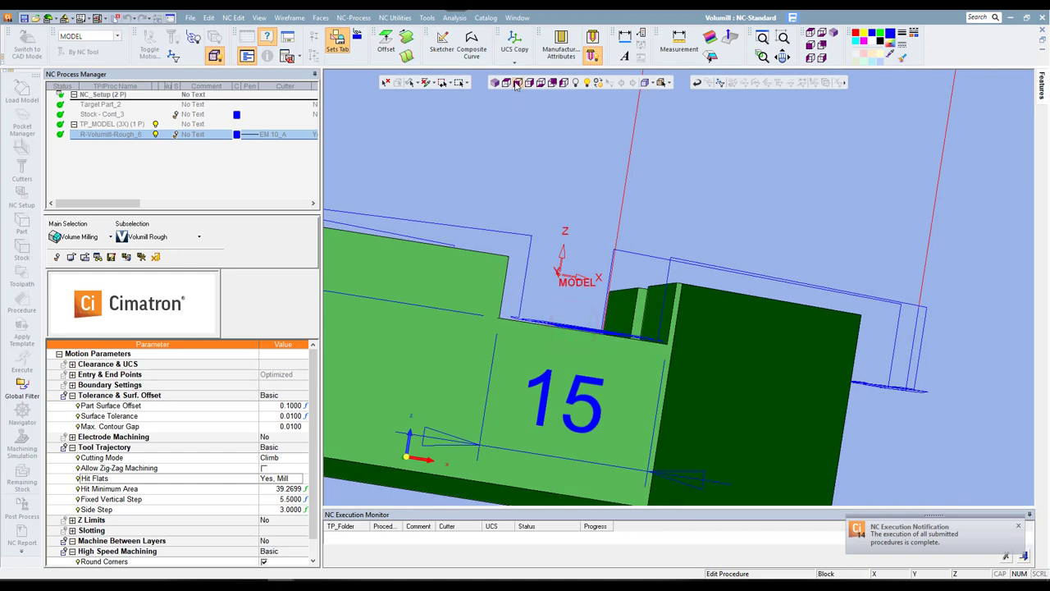
right_click(528, 135)
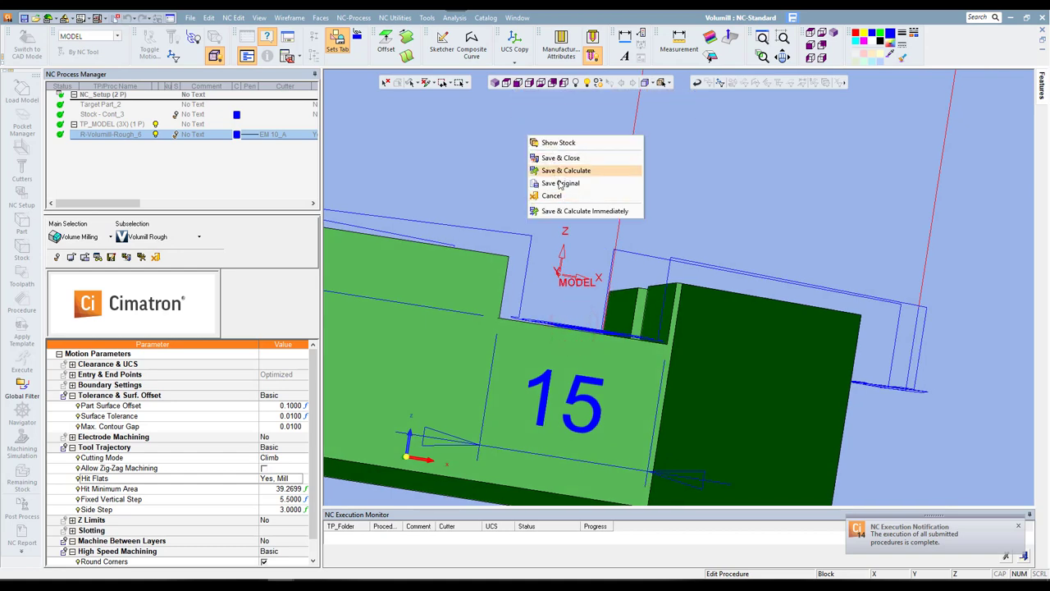
left_click(560, 185)
Measure the slot floor depth in front view, reading -5.400 Delta Z, then hide the toolpath
left_click(517, 83)
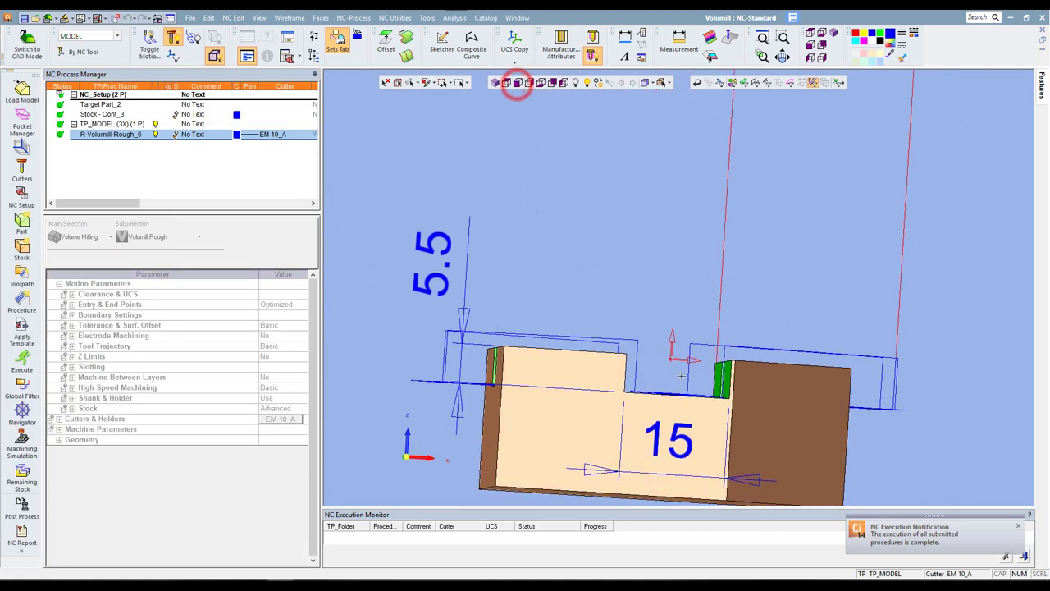
scroll(682, 374, "up", 2)
scroll(689, 374, "up", 2)
scroll(687, 361, "up", 2)
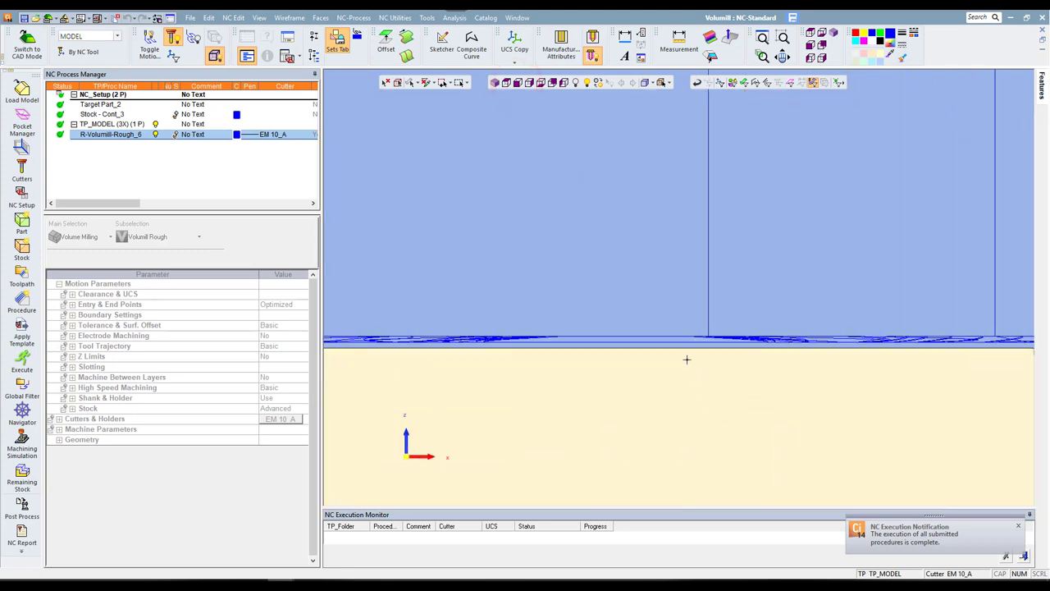
left_click(679, 39)
left_click(625, 343)
left_click(620, 343)
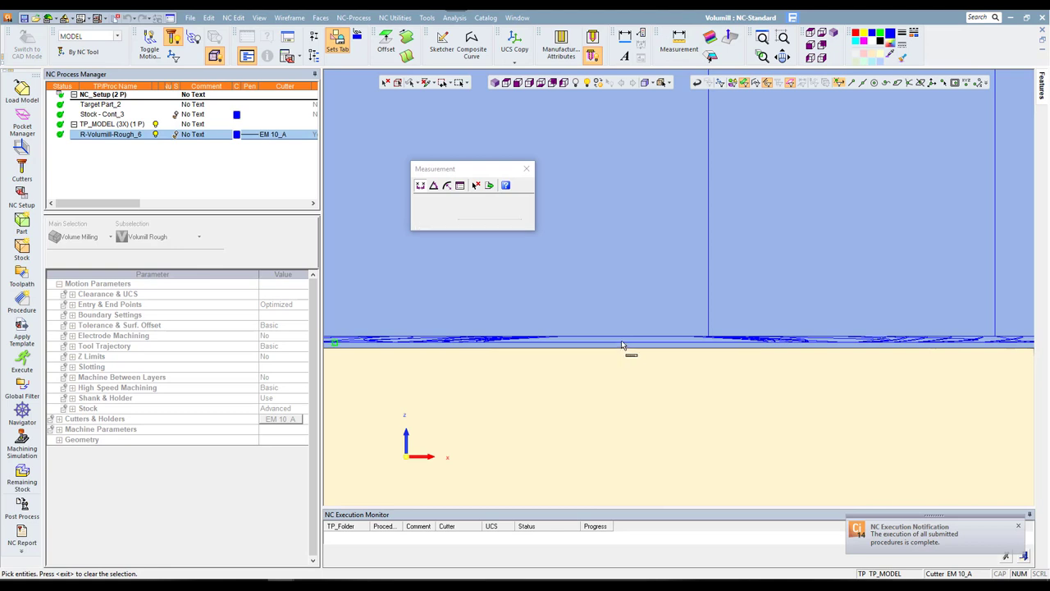
left_click(621, 339)
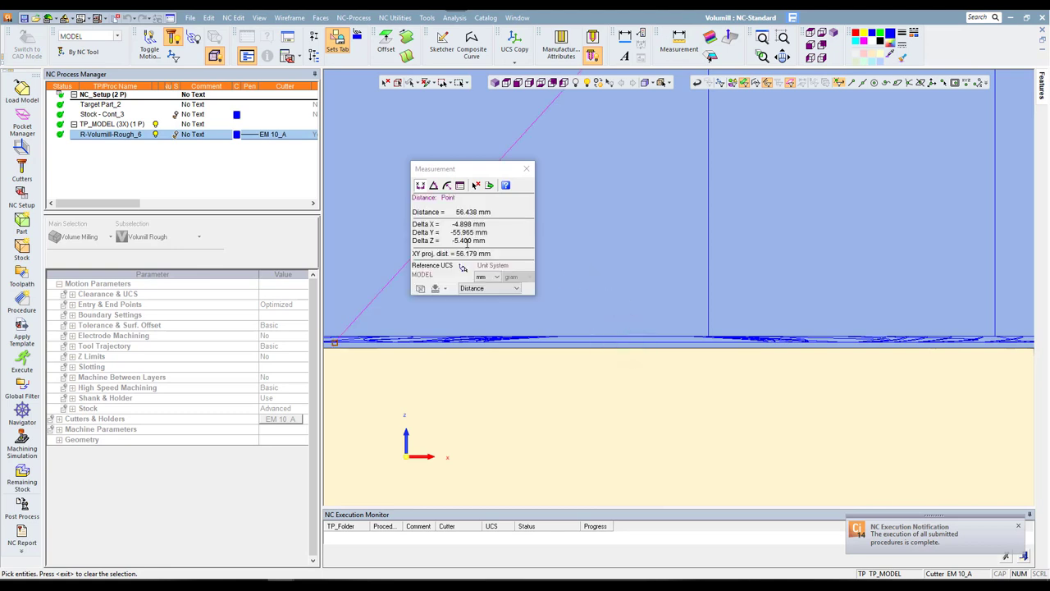
left_click(527, 168)
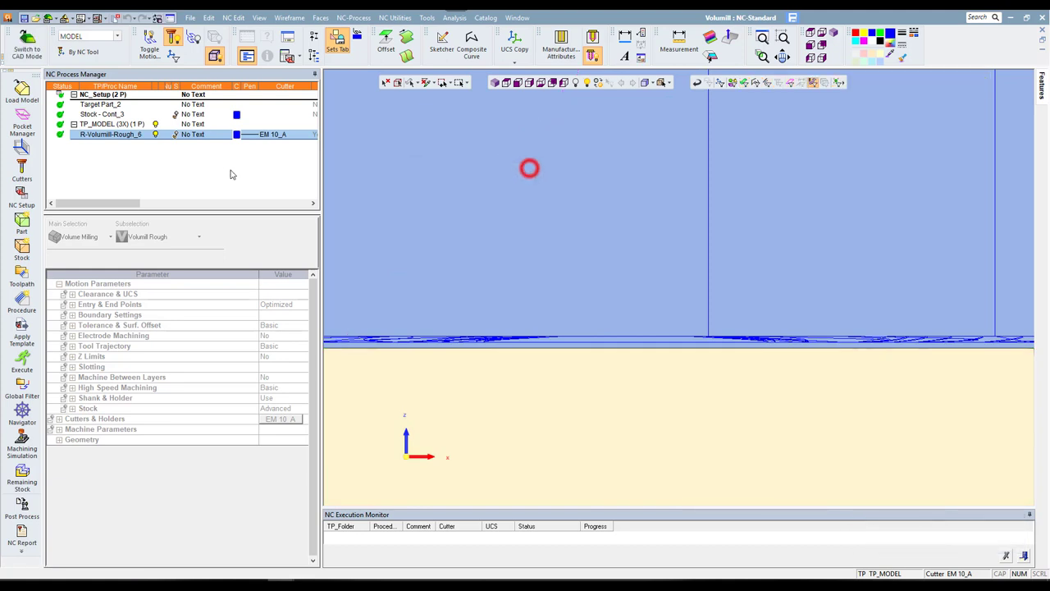
left_click(155, 134)
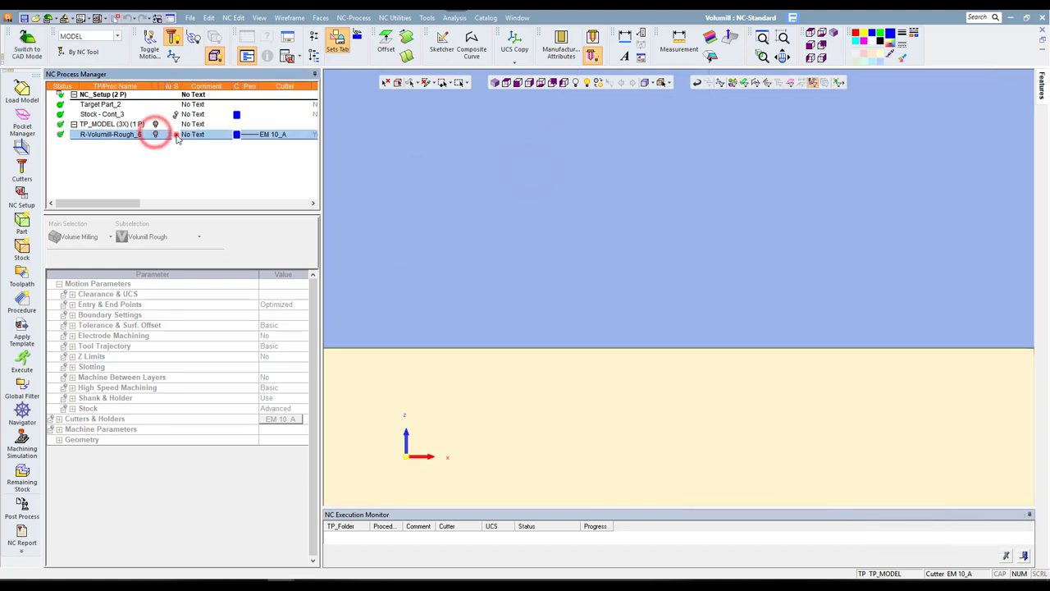
scroll(657, 186, "down", 2)
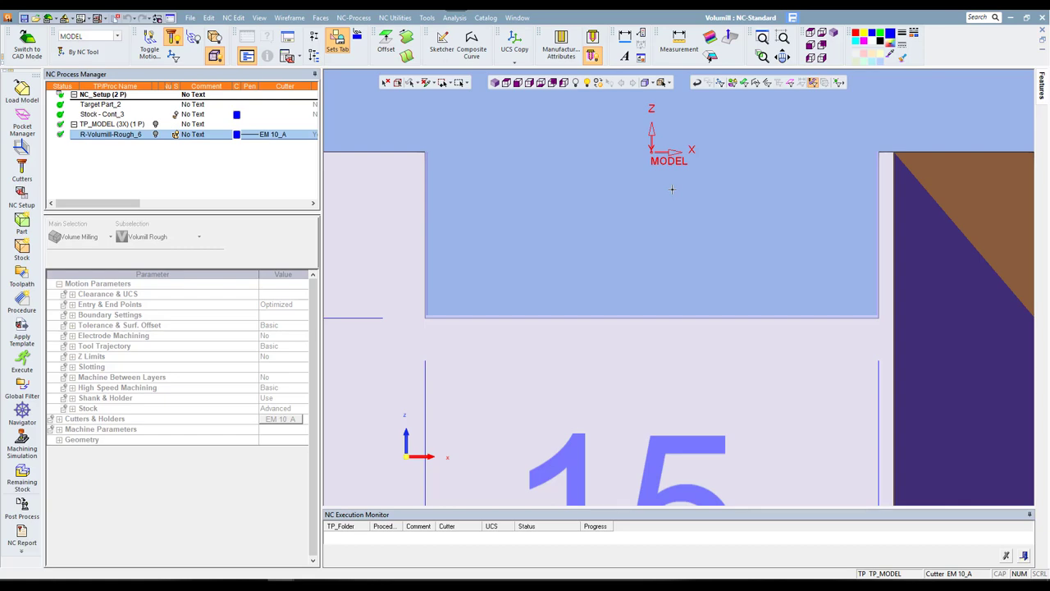
left_click(493, 83)
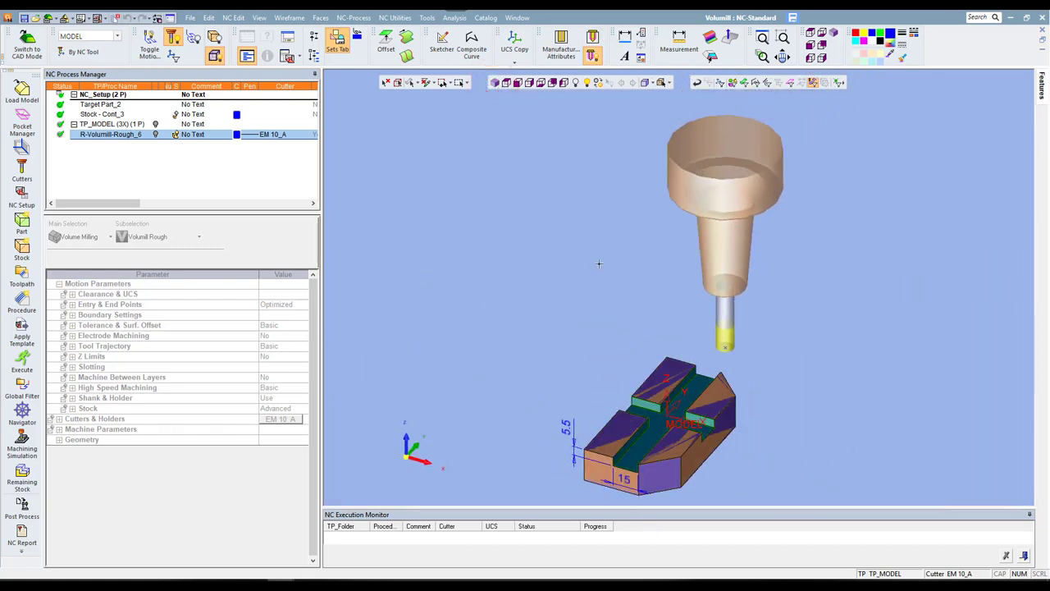
scroll(633, 362, "up", 3)
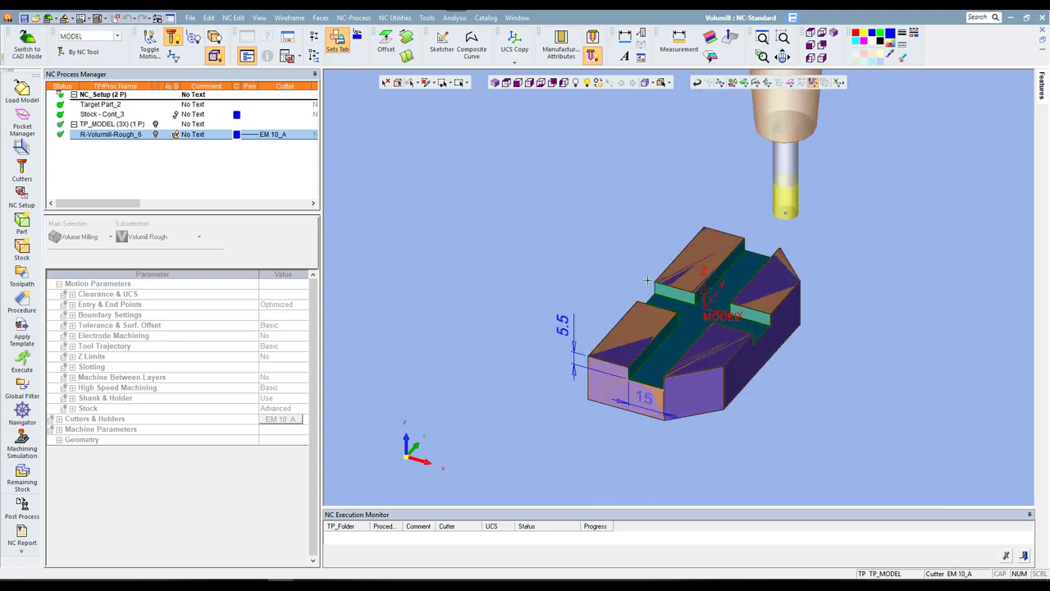
scroll(605, 239, "up", 3)
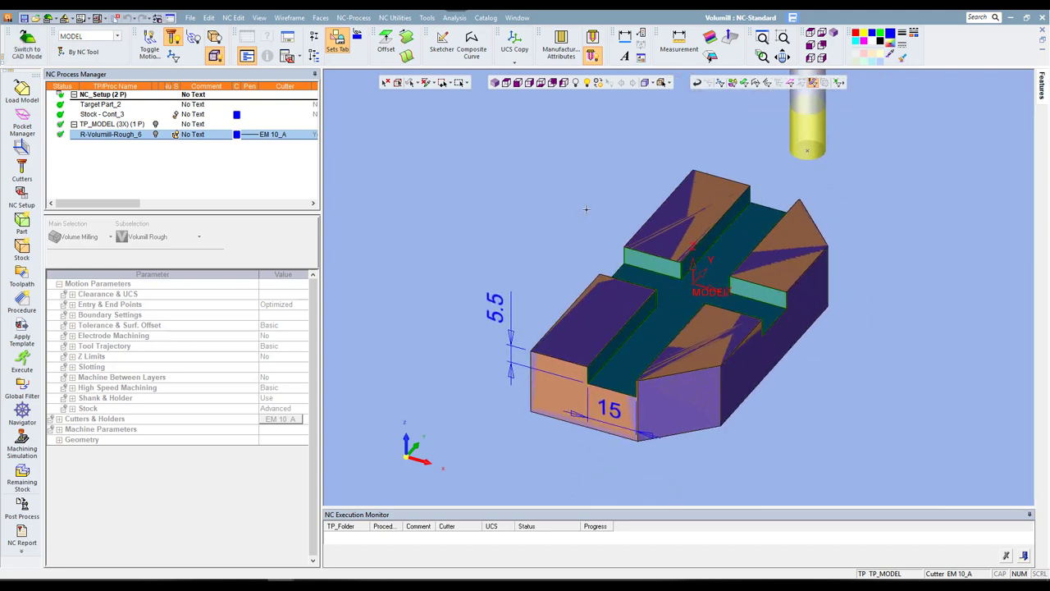